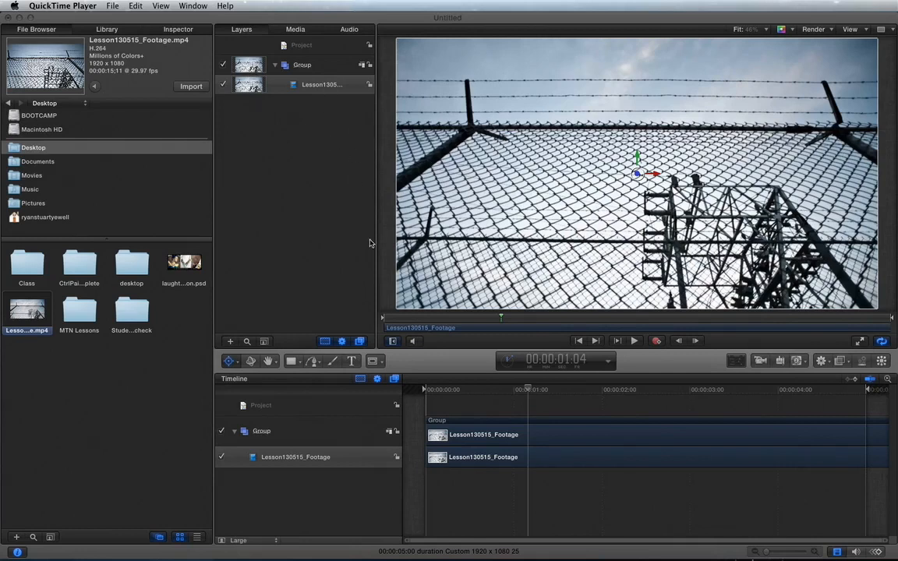
# Activate the Motion window showing the Lesson130515_Footage fence project.
pyautogui.click(352, 363)
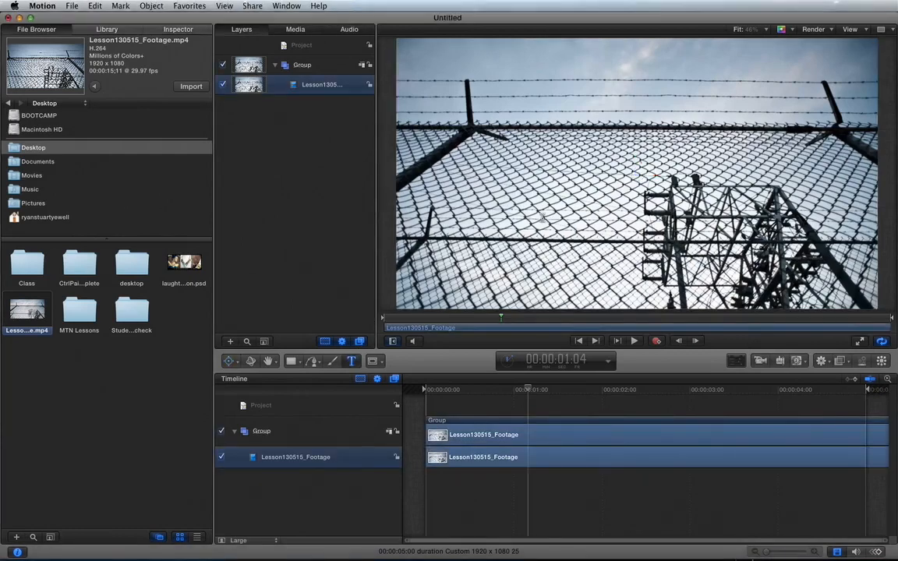
pyautogui.click(542, 216)
pyautogui.write('T')
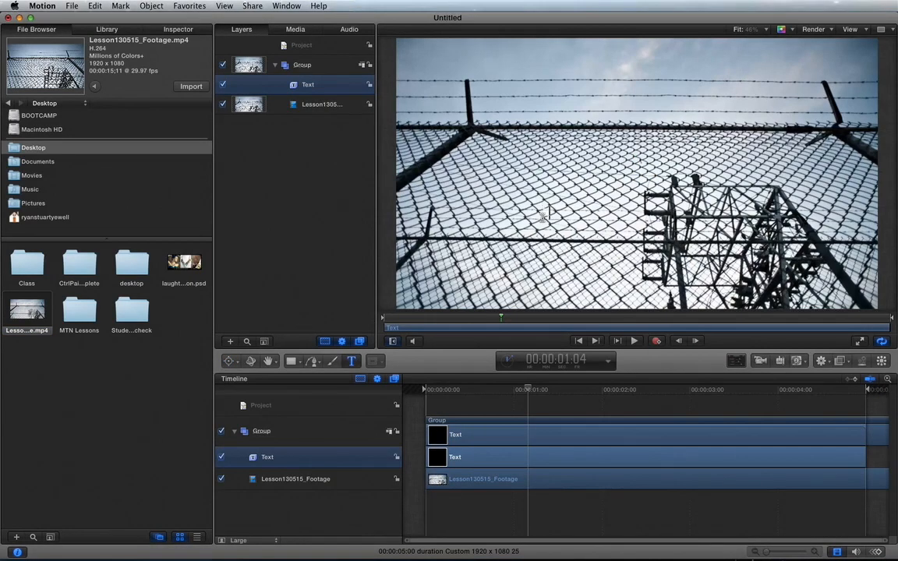
pyautogui.write('ypeool')
pyautogui.click(187, 33)
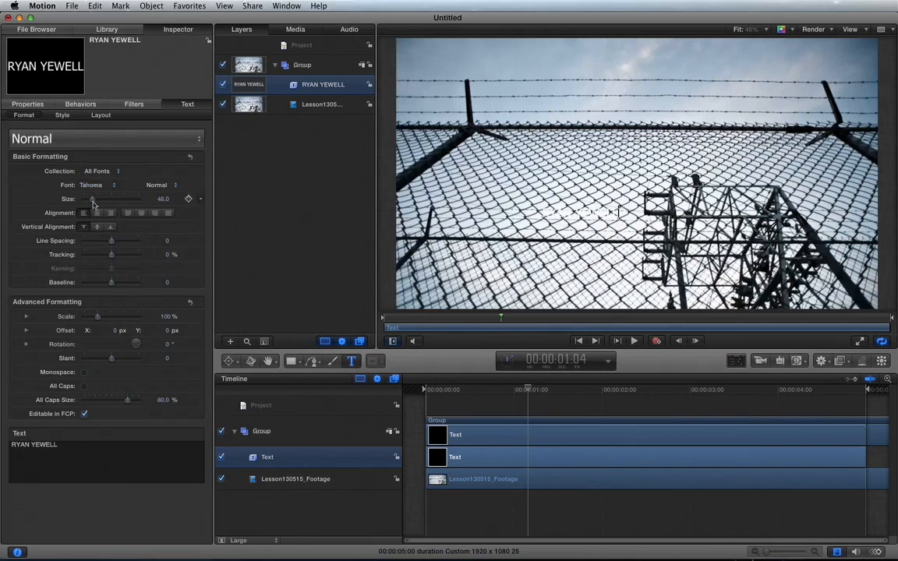
pyautogui.moveTo(93, 200); pyautogui.dragTo(116, 202)
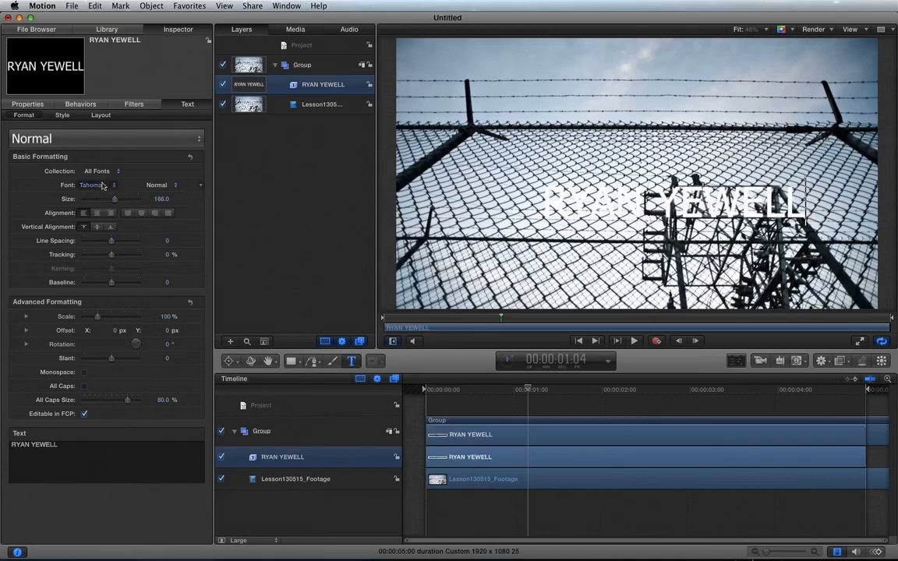
# Make the text blue with a white outline of width 3, and enable its drop shadow.
pyautogui.click(62, 115)
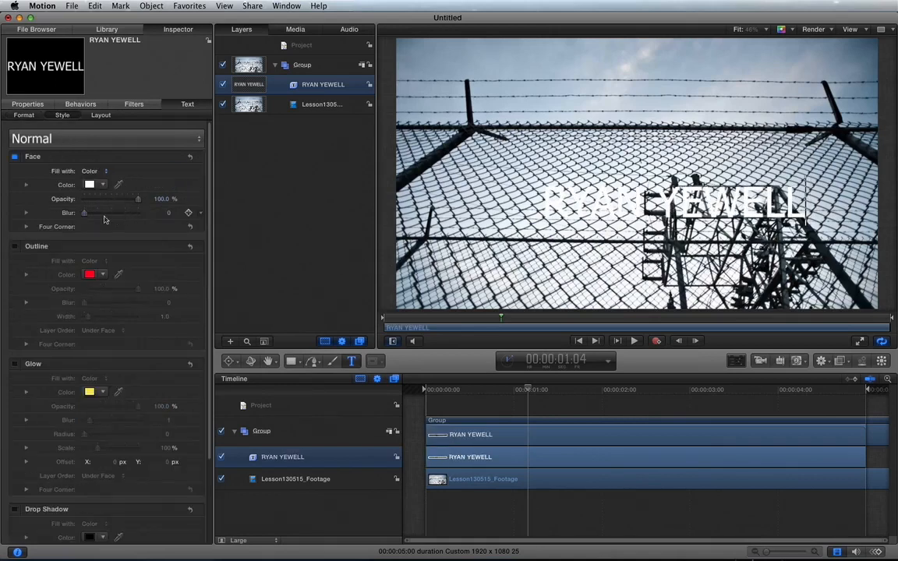
pyautogui.click(90, 185)
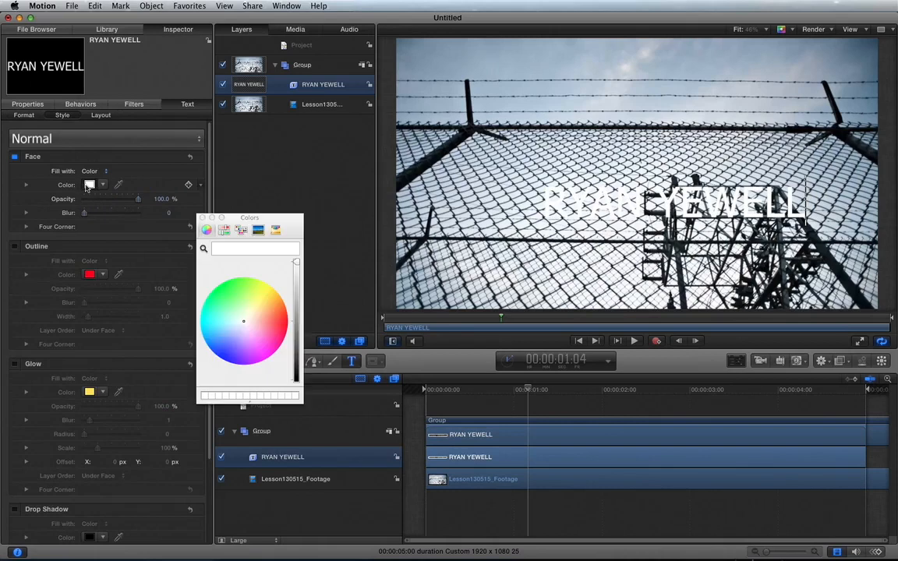
pyautogui.click(220, 351)
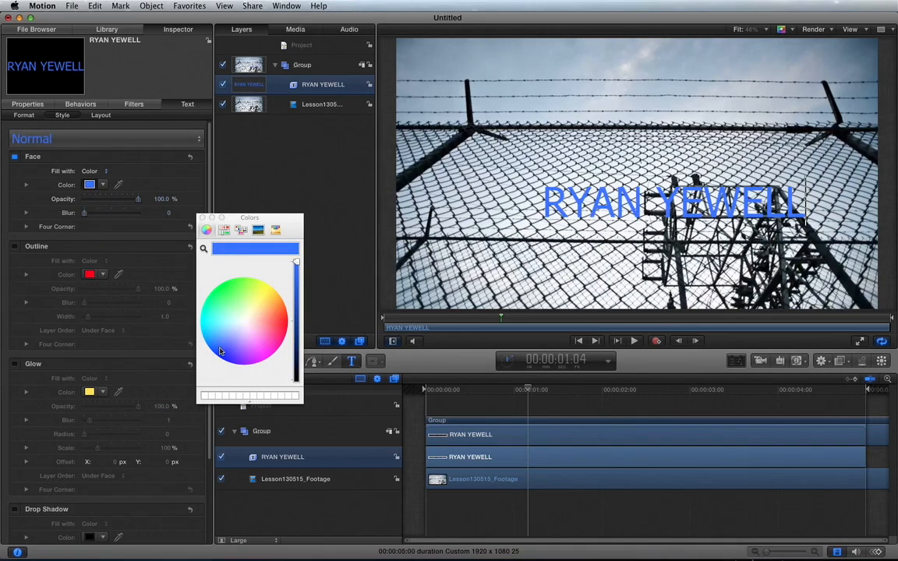
pyautogui.click(202, 218)
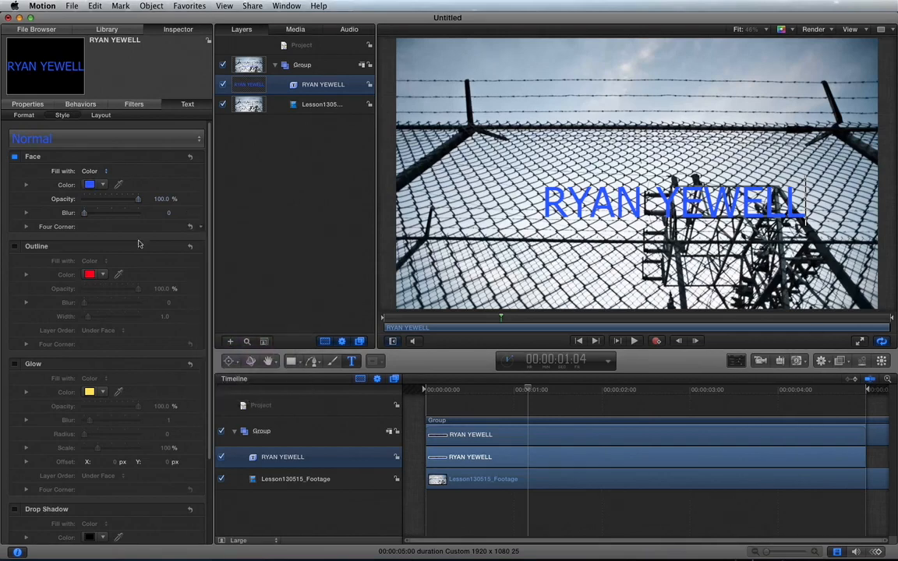
pyautogui.click(15, 247)
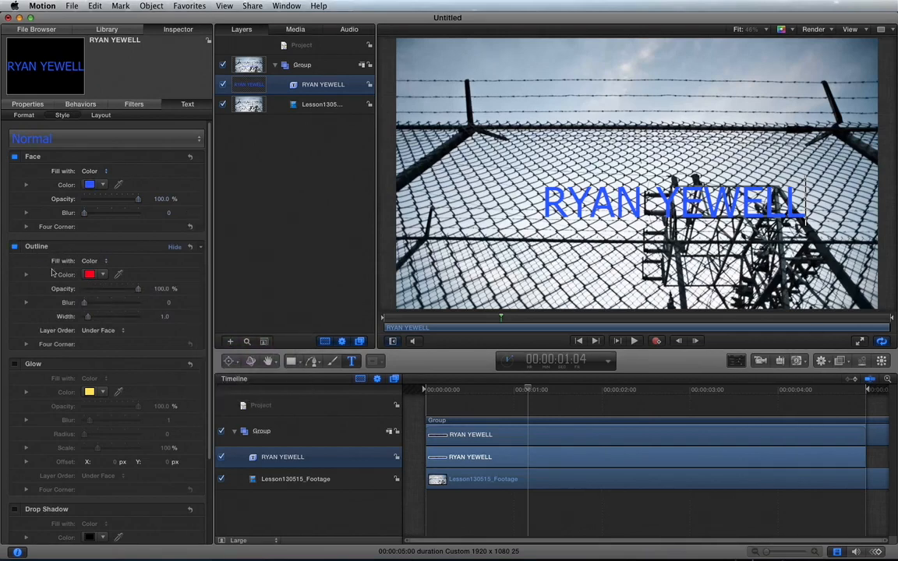
pyautogui.click(102, 274)
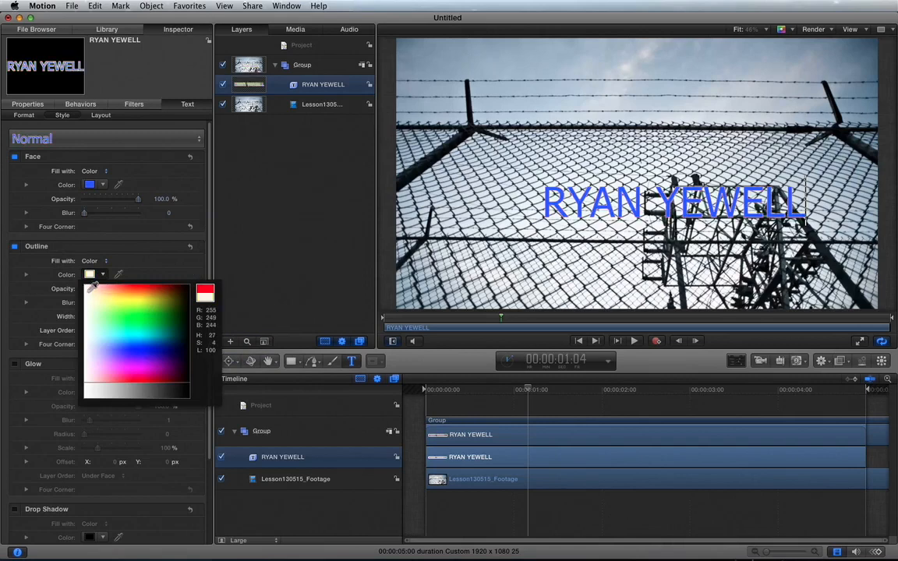
pyautogui.click(88, 287)
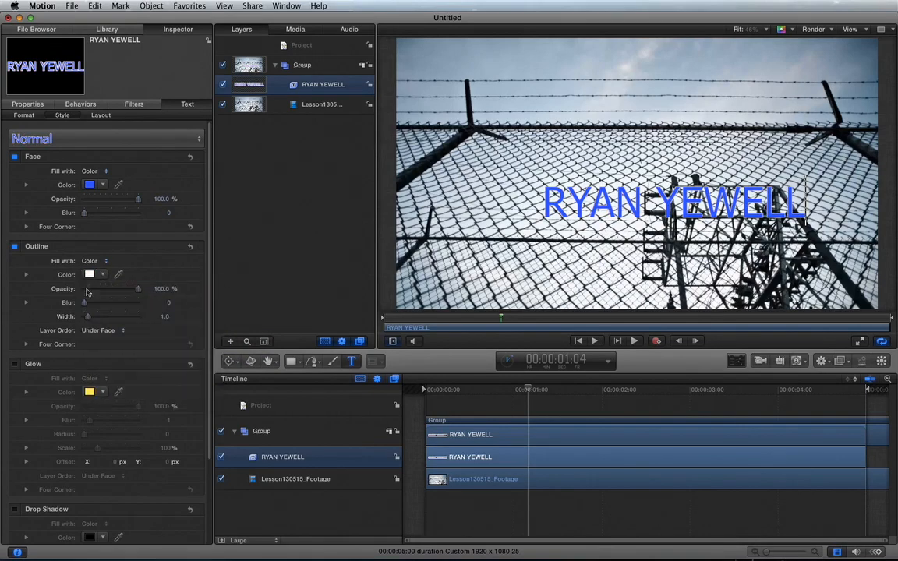
pyautogui.moveTo(88, 317); pyautogui.dragTo(96, 316)
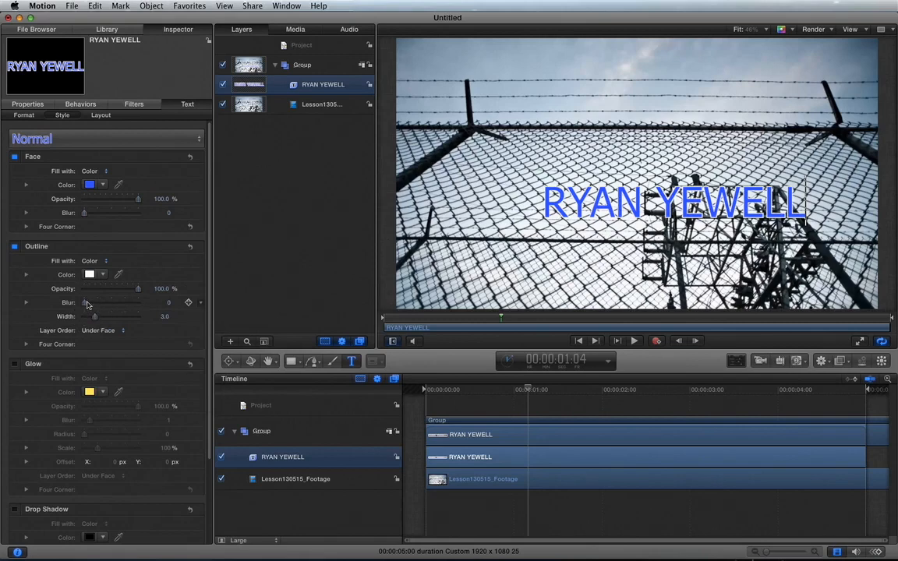
pyautogui.click(14, 509)
# Set the title's drop shadow distance to 15 and opacity to 100%.
pyautogui.scroll(-5, 39, 483)
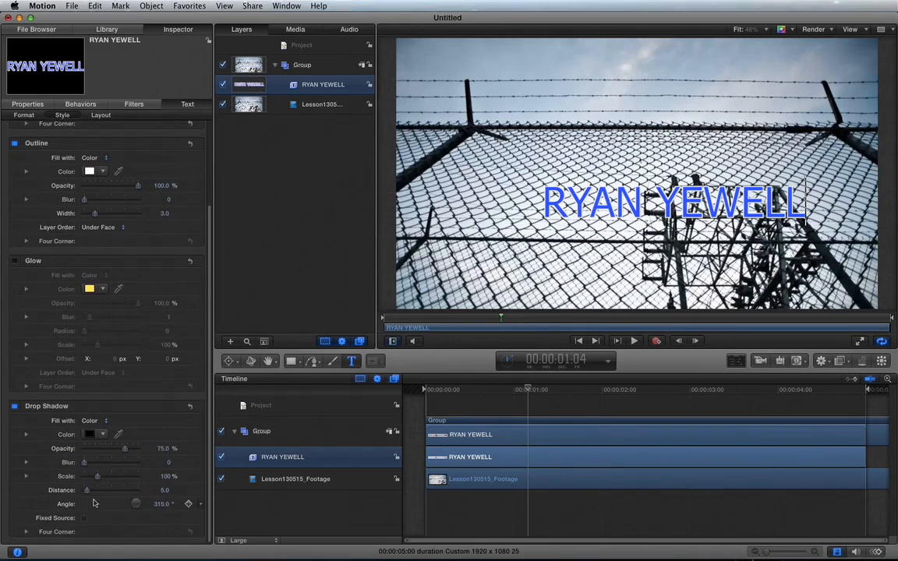
pyautogui.moveTo(88, 492); pyautogui.dragTo(93, 492)
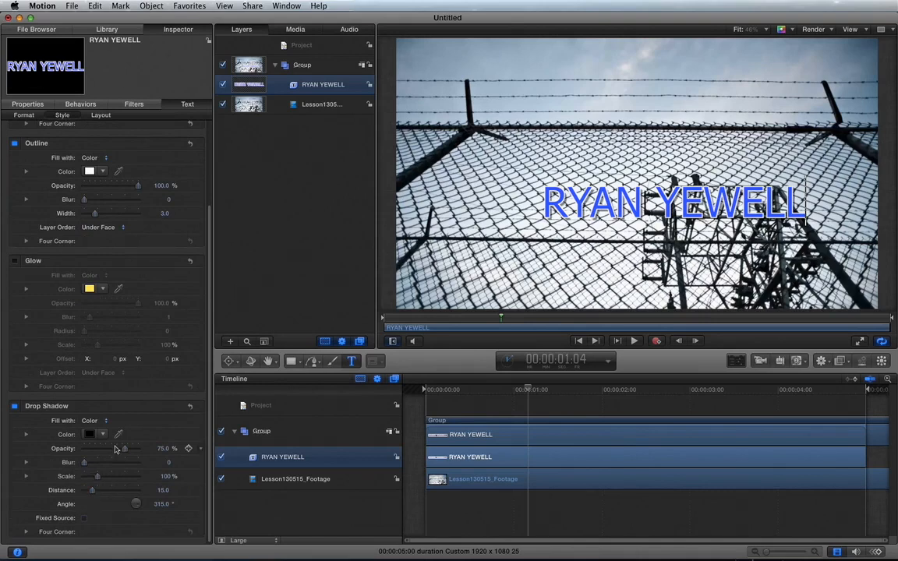
pyautogui.moveTo(127, 455); pyautogui.dragTo(158, 442)
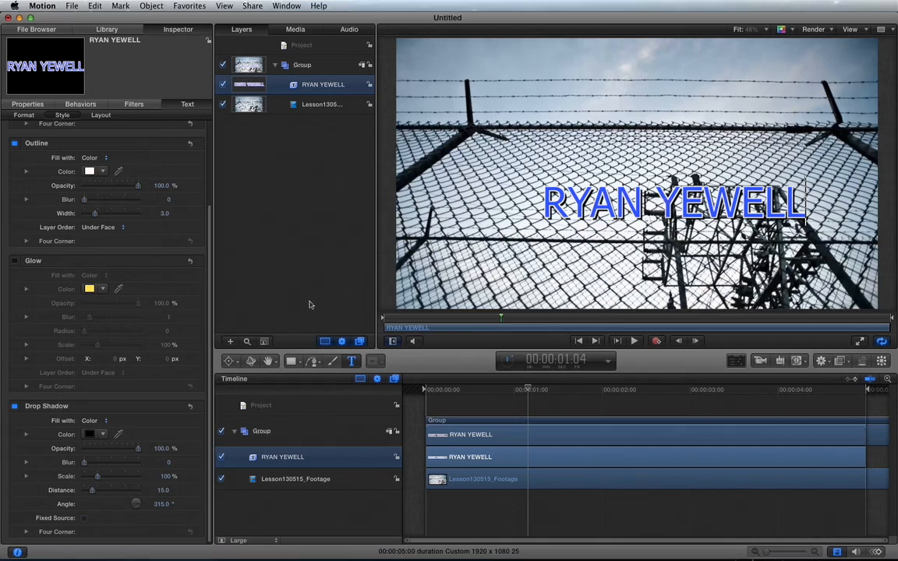
pyautogui.click(231, 361)
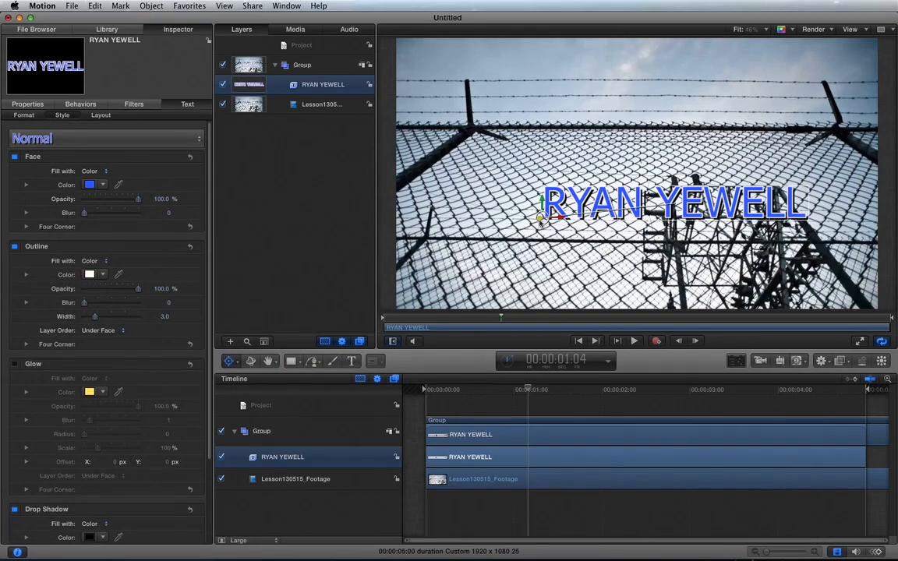
# Shift the title's anchor point to the right, leaving its scale unchanged.
pyautogui.click(29, 104)
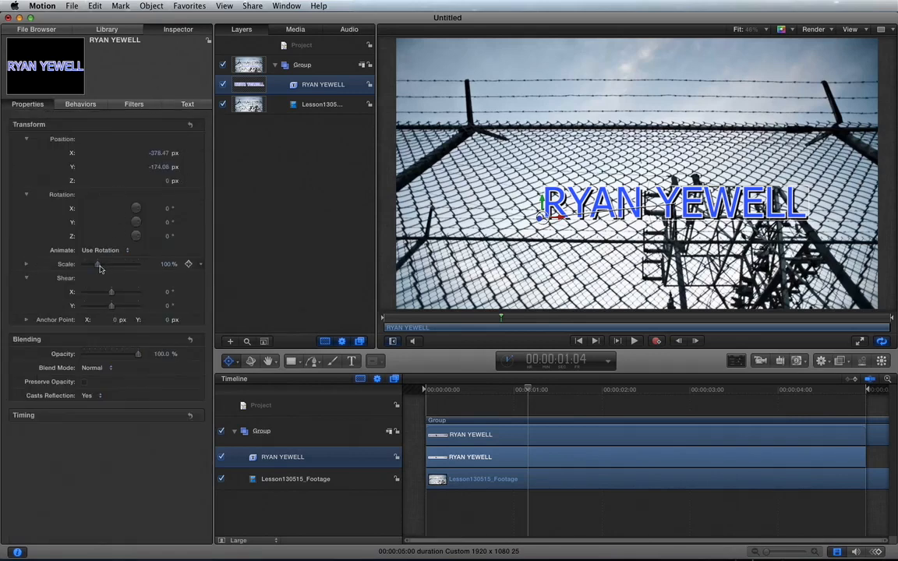
pyautogui.moveTo(100, 269); pyautogui.dragTo(107, 270)
pyautogui.press('super+z')
pyautogui.moveTo(559, 217); pyautogui.dragTo(676, 187)
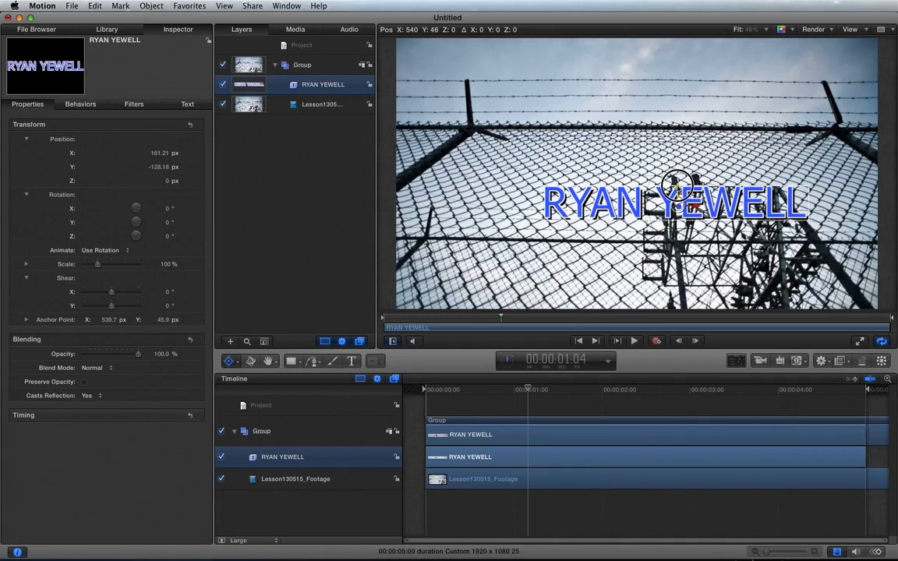
pyautogui.click(677, 188)
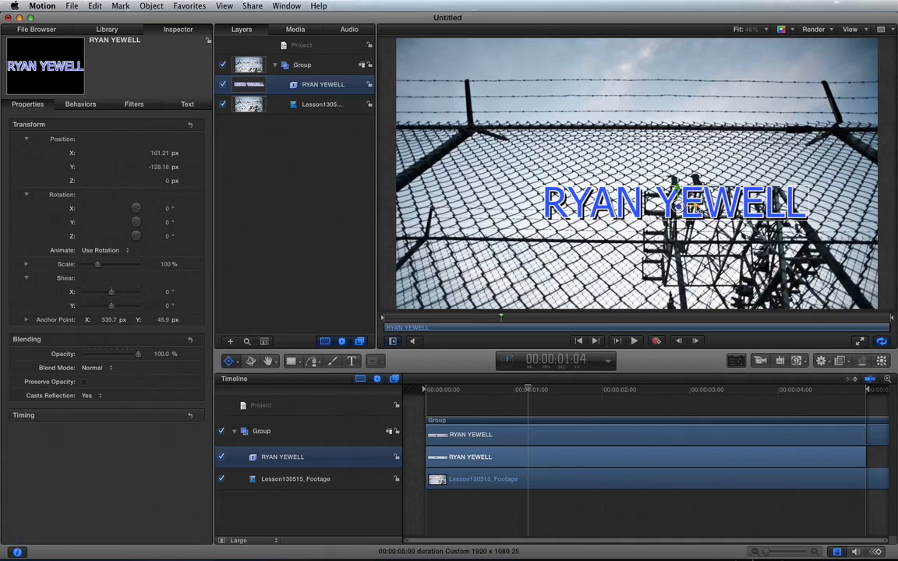
pyautogui.moveTo(695, 207); pyautogui.dragTo(672, 181)
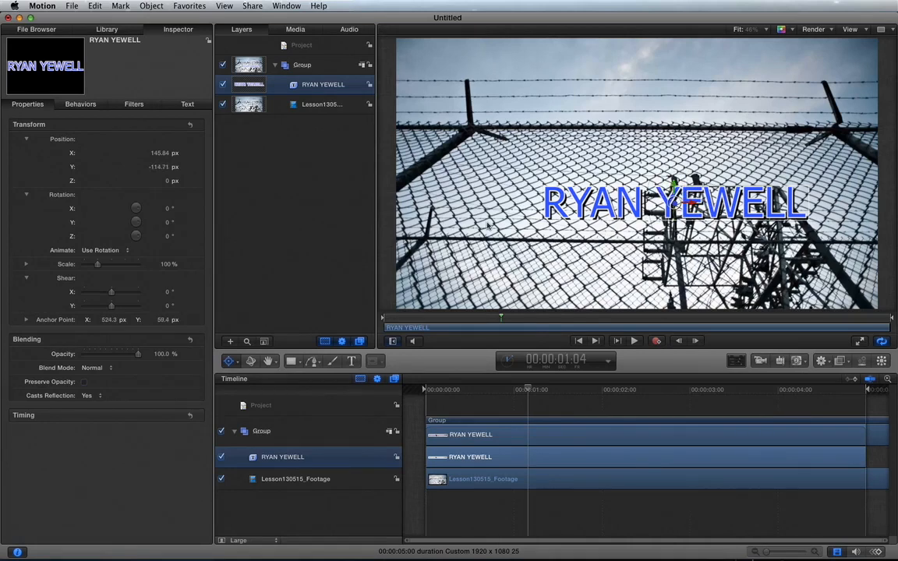
pyautogui.moveTo(229, 361); pyautogui.dragTo(239, 378)
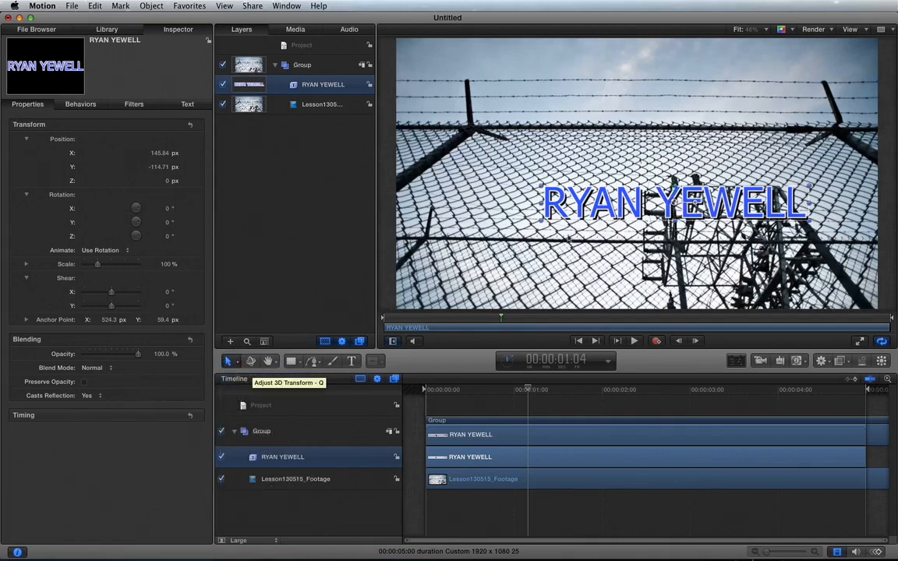
# At the first frame, place the title lower right at X 355.93, Y -379.07 px.
pyautogui.click(426, 389)
pyautogui.moveTo(426, 389); pyautogui.dragTo(411, 382)
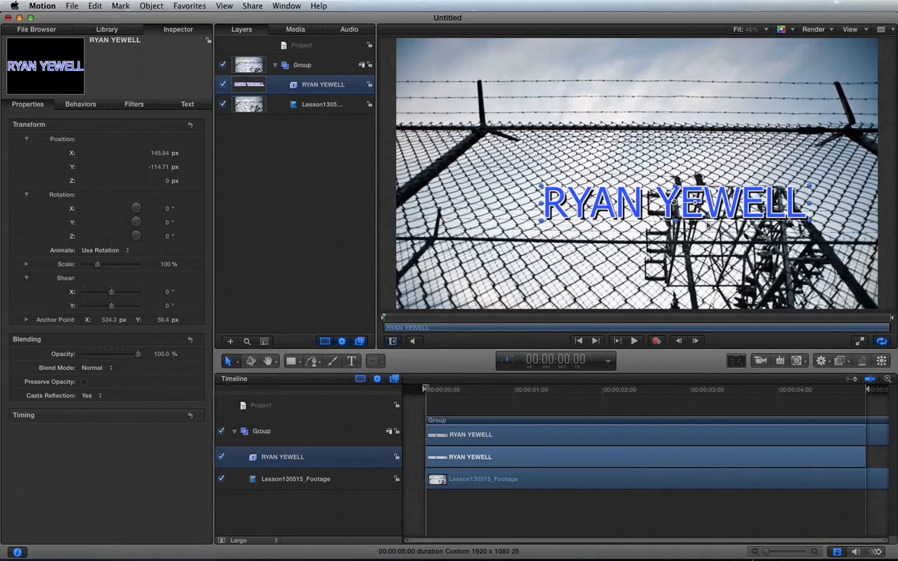
pyautogui.moveTo(689, 220); pyautogui.dragTo(737, 281)
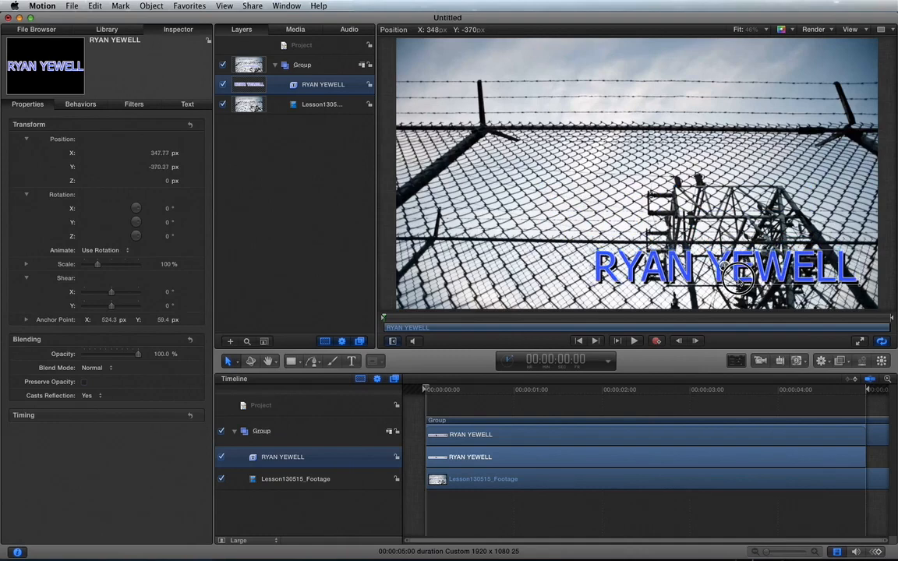
pyautogui.moveTo(739, 282); pyautogui.dragTo(741, 283)
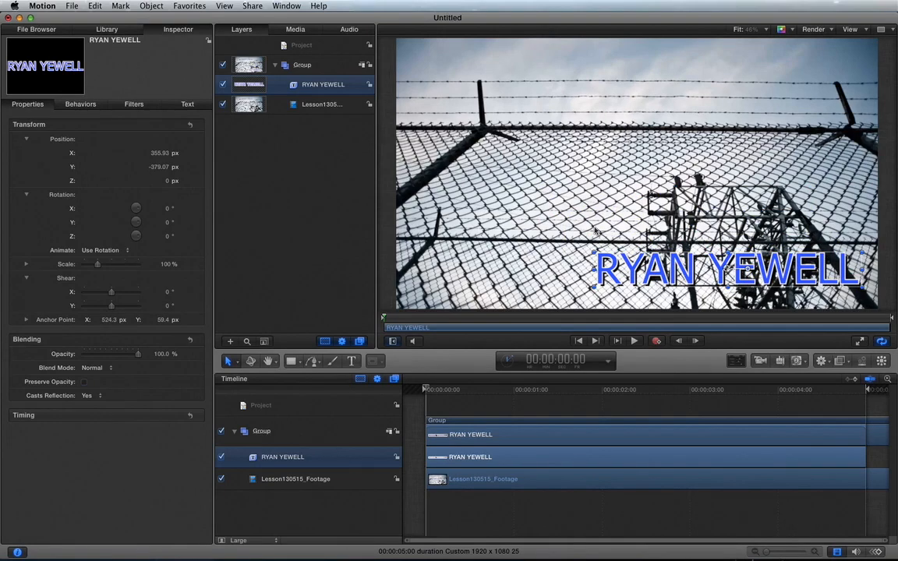
pyautogui.click(109, 29)
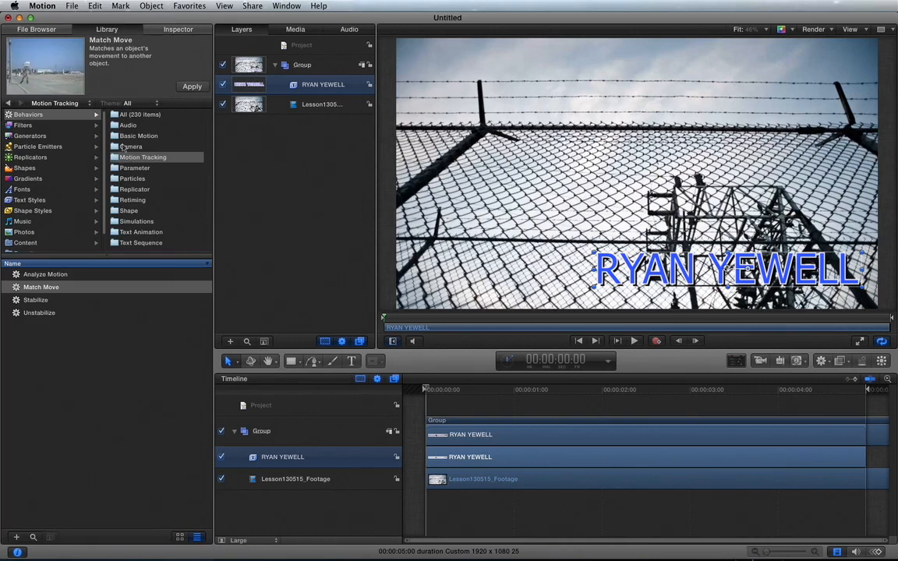
pyautogui.click(62, 117)
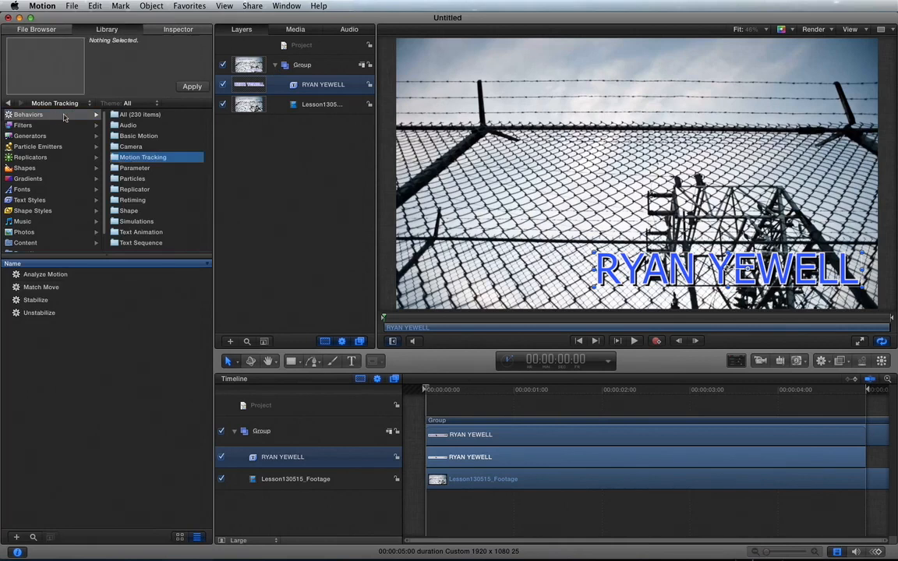
pyautogui.click(41, 290)
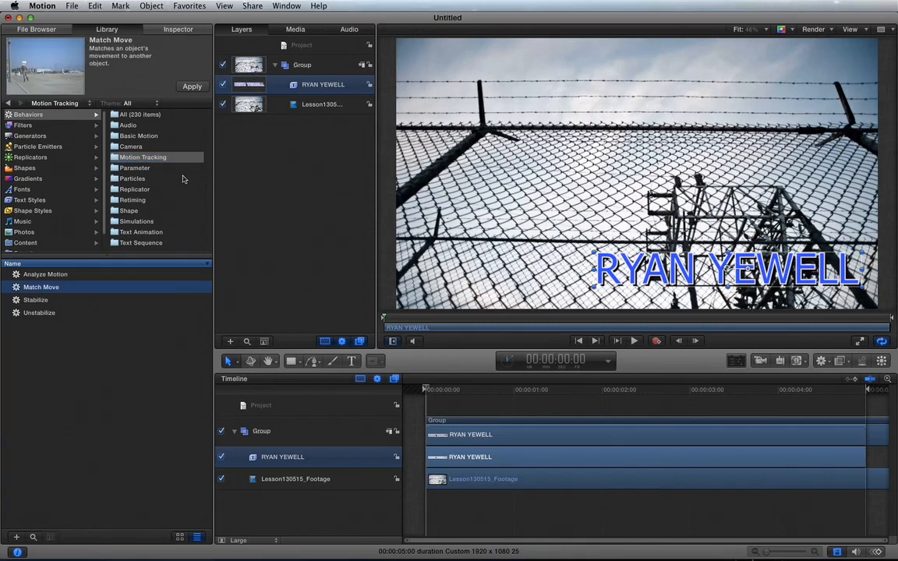
pyautogui.click(312, 84)
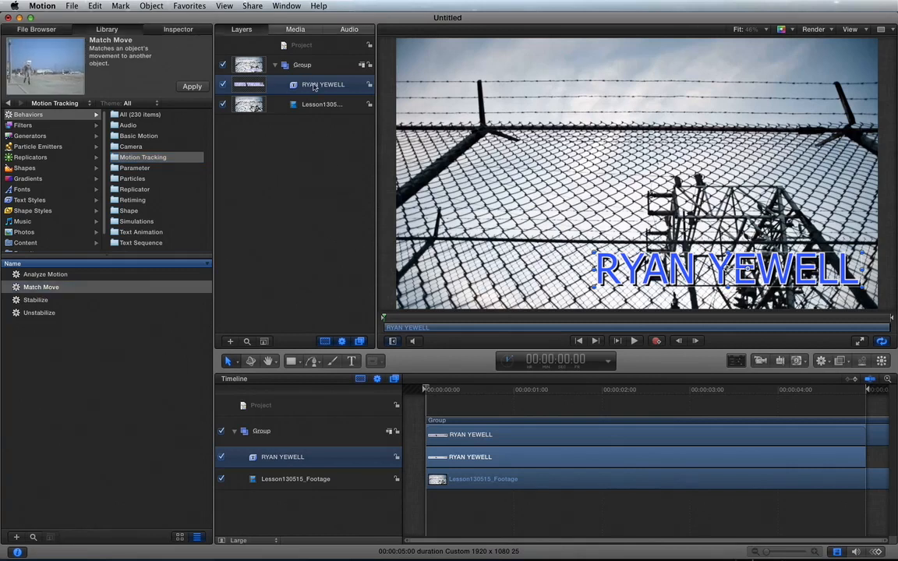
pyautogui.click(823, 363)
pyautogui.moveTo(831, 387)
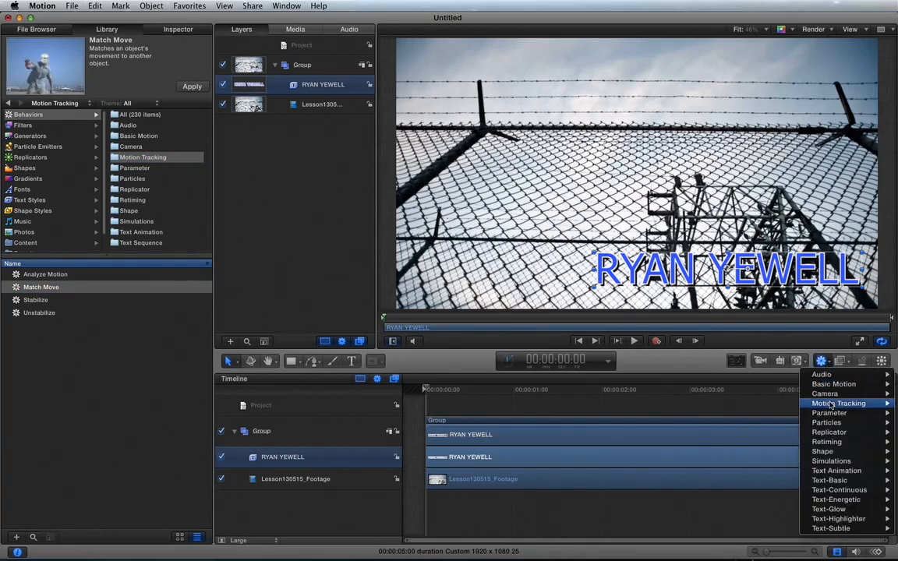
pyautogui.moveTo(839, 403)
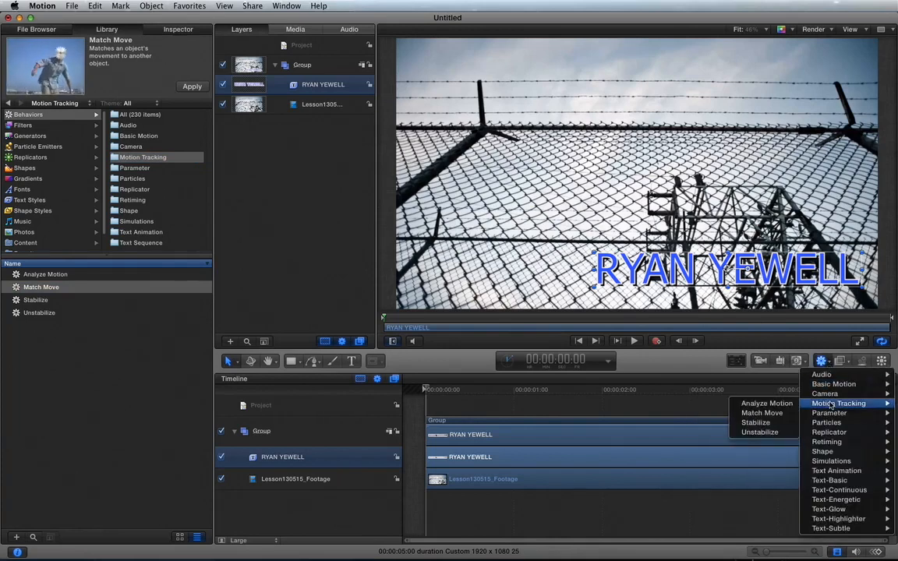
pyautogui.click(767, 414)
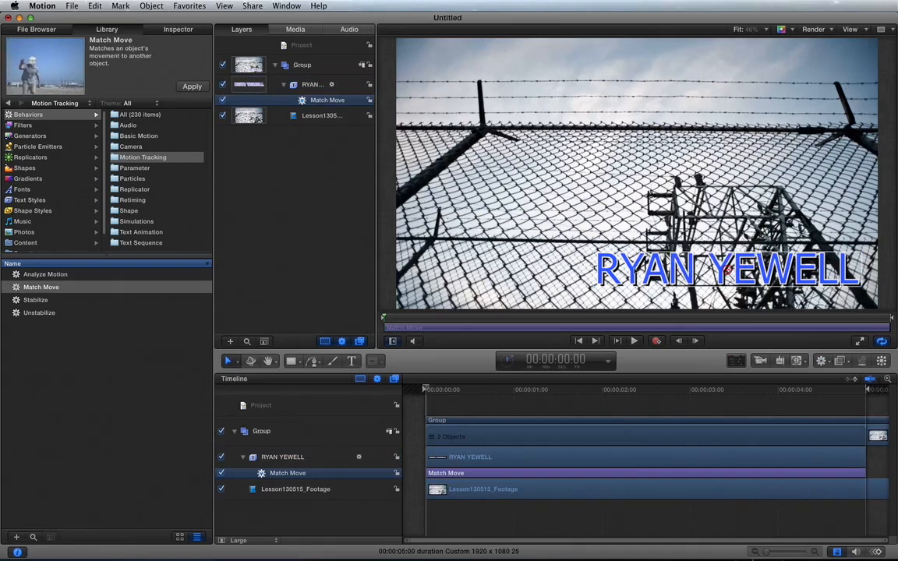
# Show the Match Move settings sourced from Lesson130515_Footage, briefly hiding the title to view the footage.
pyautogui.click(312, 85)
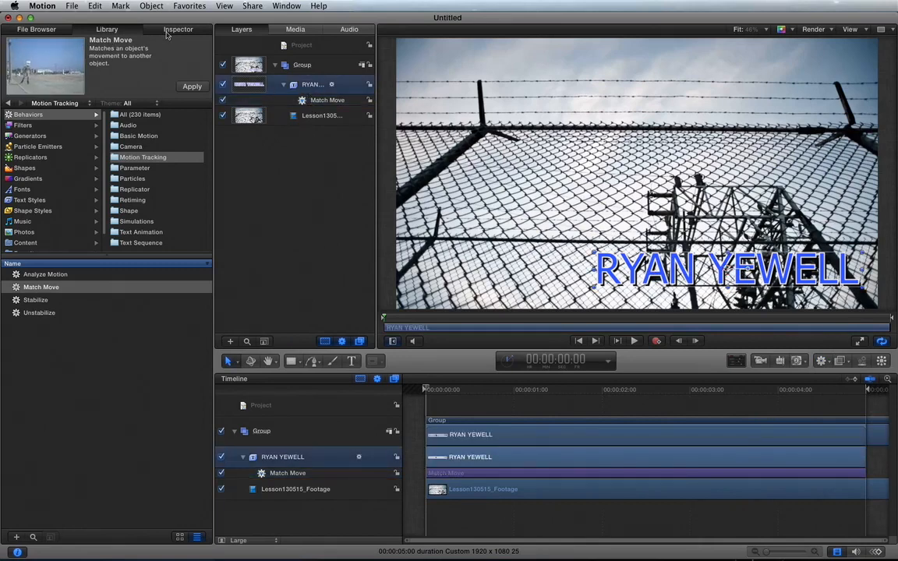
pyautogui.click(167, 32)
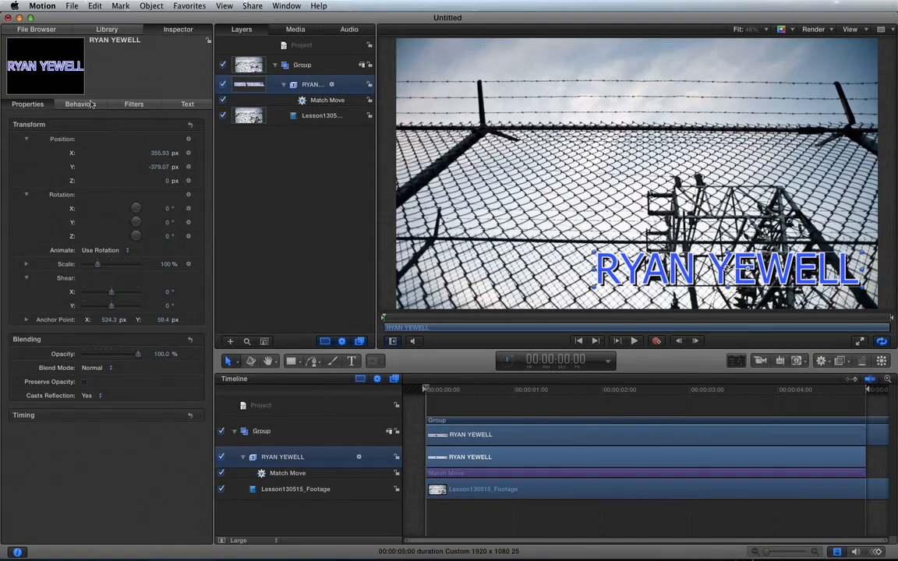
pyautogui.click(81, 103)
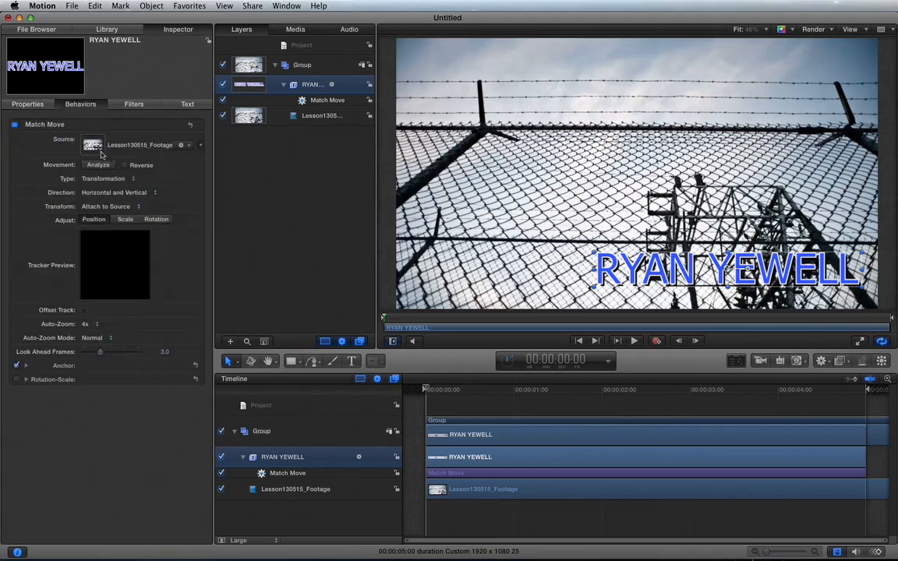
pyautogui.click(223, 85)
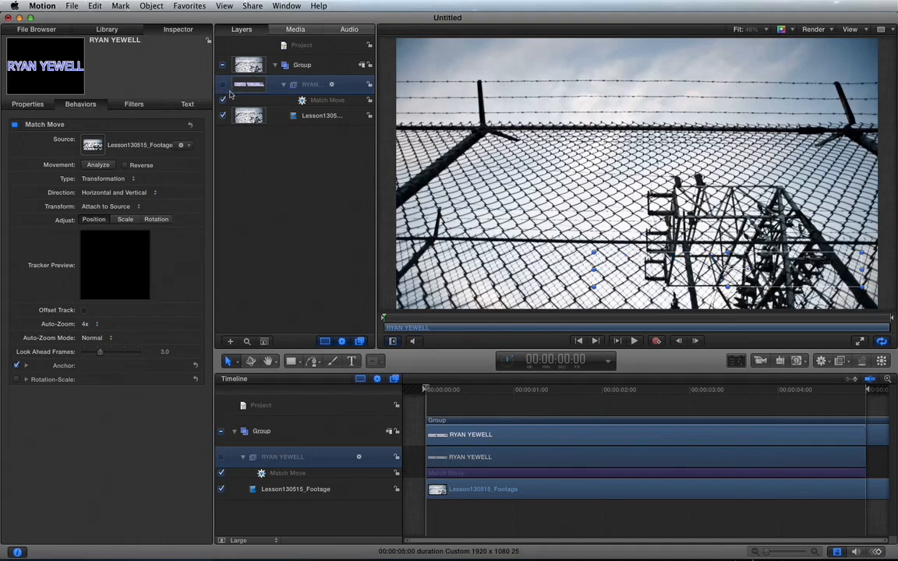
pyautogui.click(222, 85)
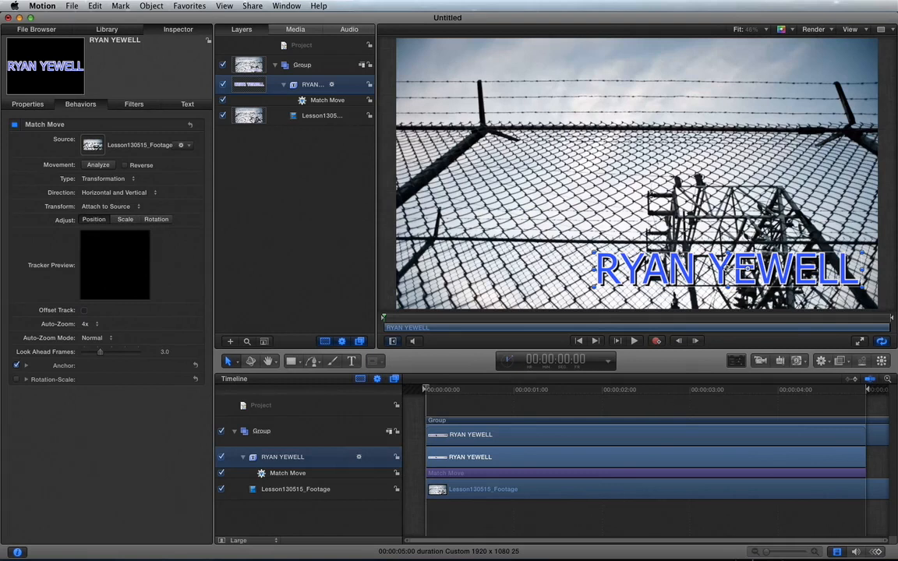
pyautogui.click(325, 102)
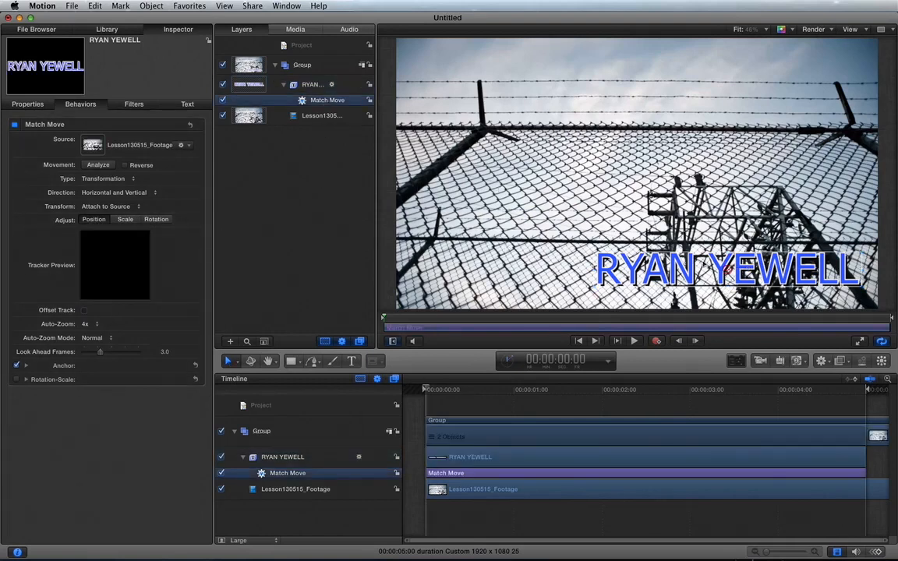
# Anchor the tracker on a fence-wire crossing behind YEWELL and analyze the footage's motion.
pyautogui.moveTo(725, 269); pyautogui.dragTo(729, 262)
pyautogui.moveTo(728, 259); pyautogui.dragTo(716, 266)
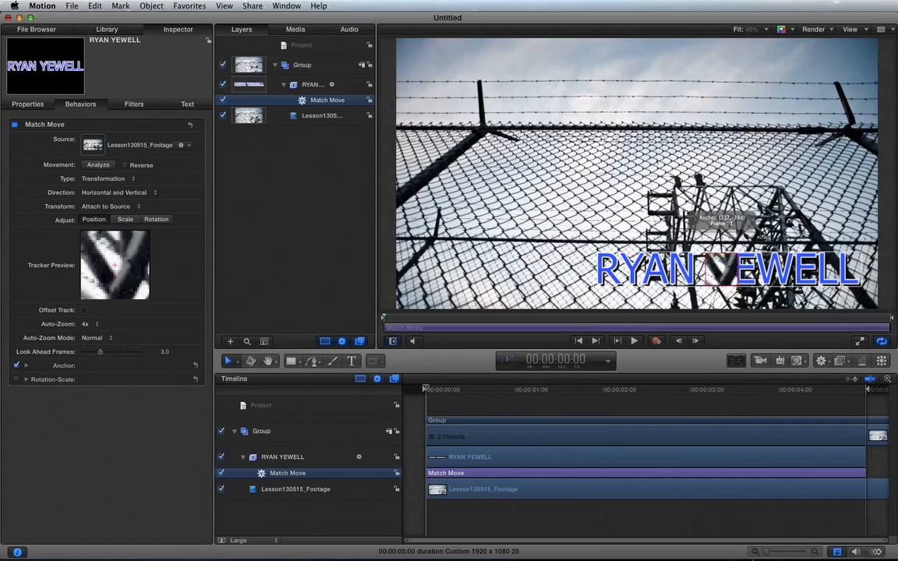
pyautogui.moveTo(716, 267); pyautogui.dragTo(715, 267)
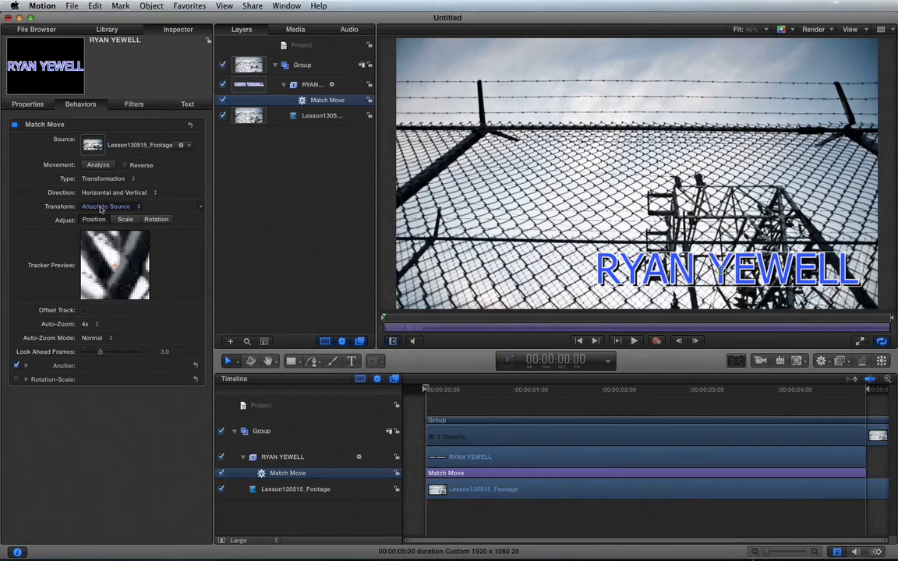
pyautogui.click(98, 165)
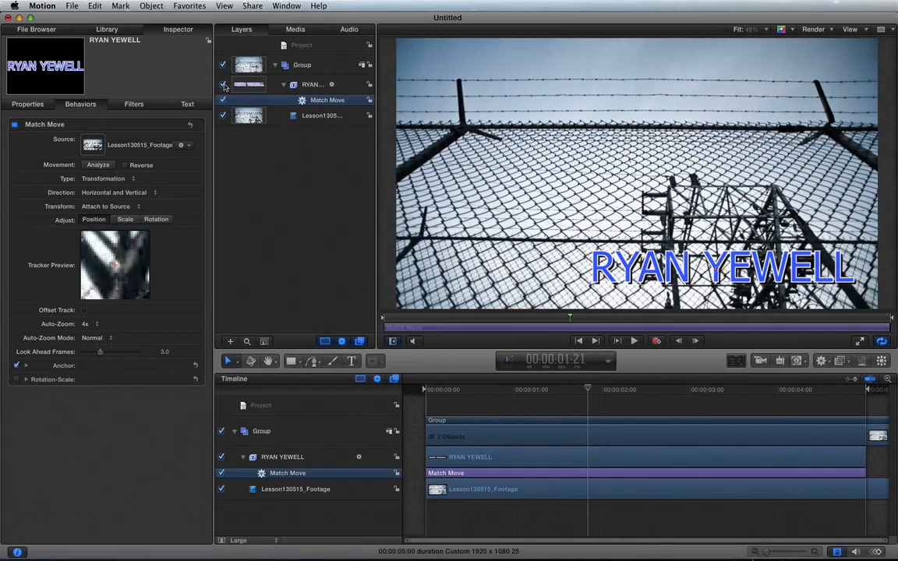
# Play the footage from the start to check how the title follows the first track.
pyautogui.click(223, 85)
pyautogui.moveTo(719, 270)
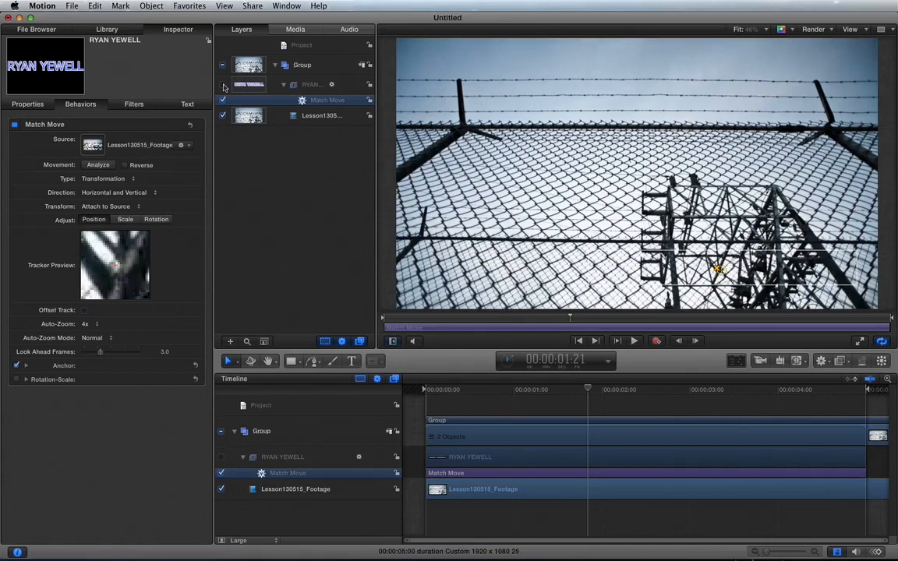
pyautogui.click(224, 84)
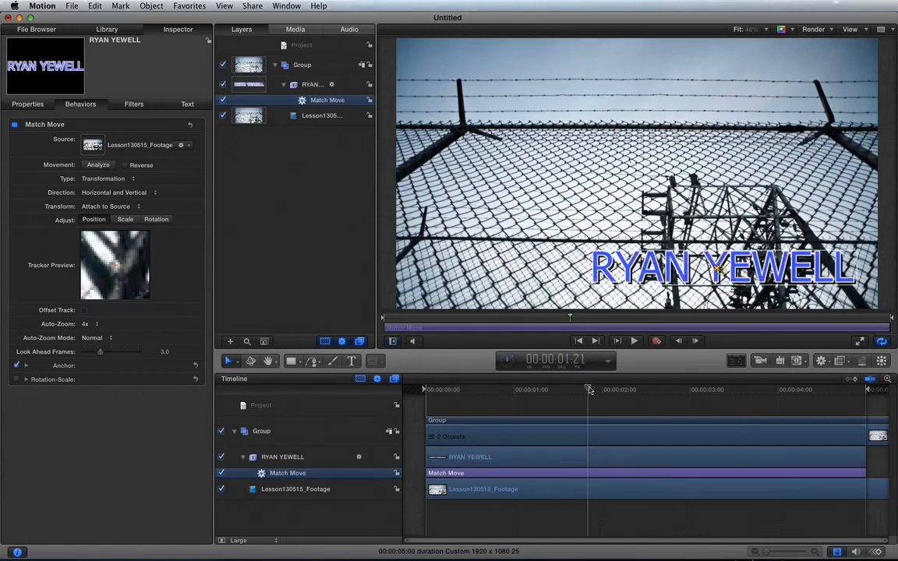
pyautogui.moveTo(590, 390); pyautogui.dragTo(414, 376)
pyautogui.press('space')
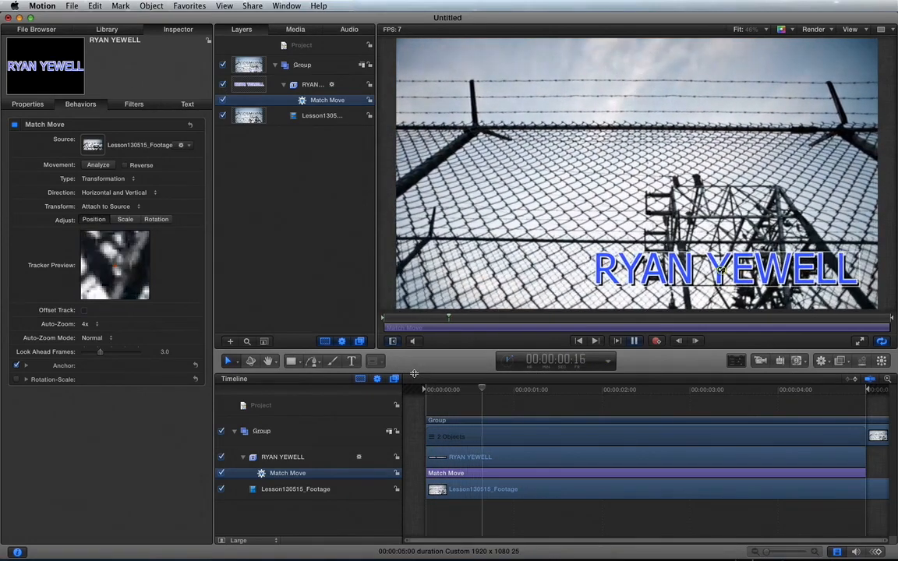
pyautogui.press('space')
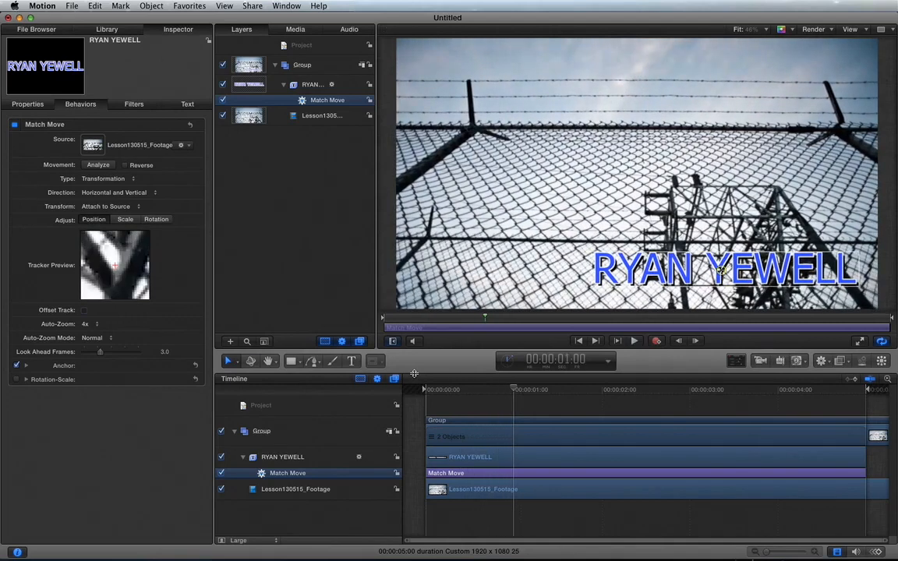
# Move the tracking anchor up onto a fence crossing above the tower, near (292, 56).
pyautogui.click(222, 85)
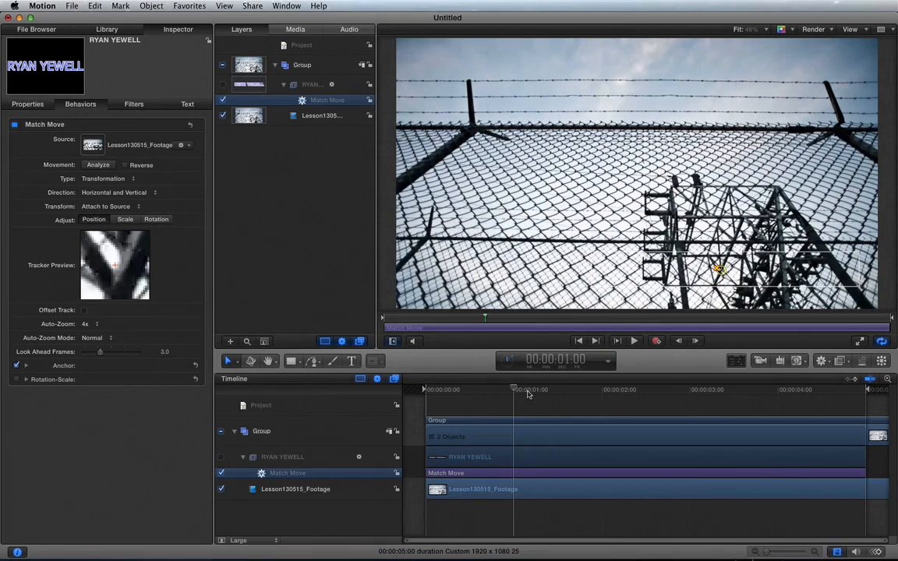
pyautogui.moveTo(528, 394)
pyautogui.mouseDown()
pyautogui.moveTo(608, 392)
pyautogui.moveTo(535, 390)
pyautogui.mouseUp()
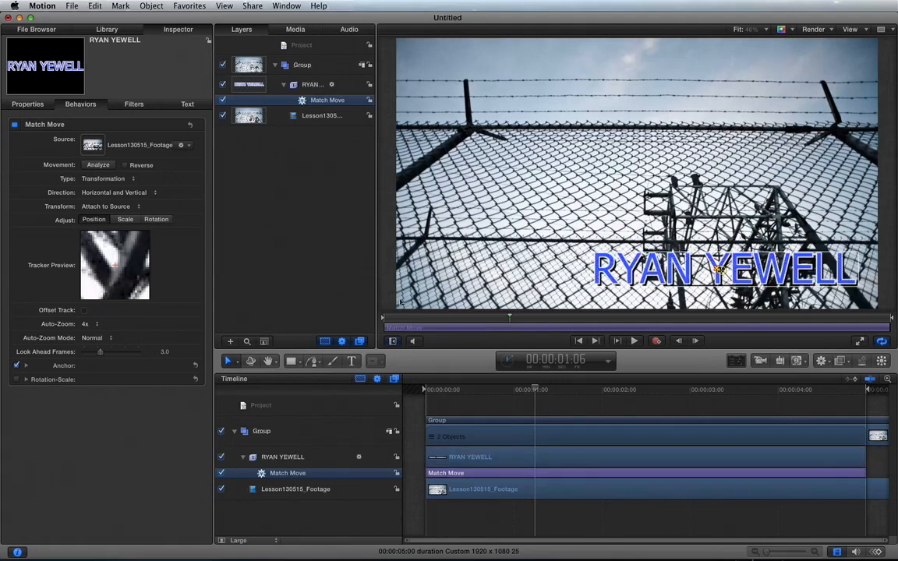
pyautogui.press('super+z')
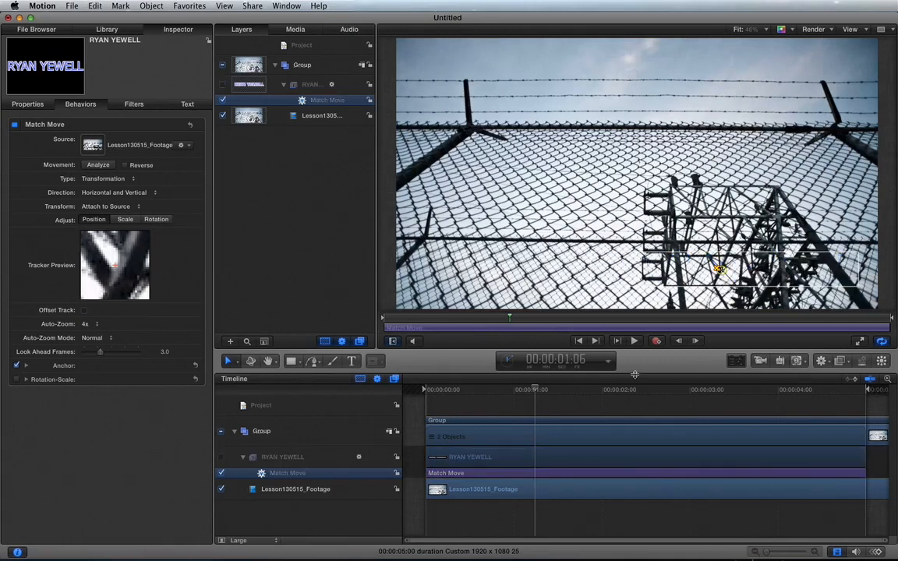
pyautogui.press('super+shift+z')
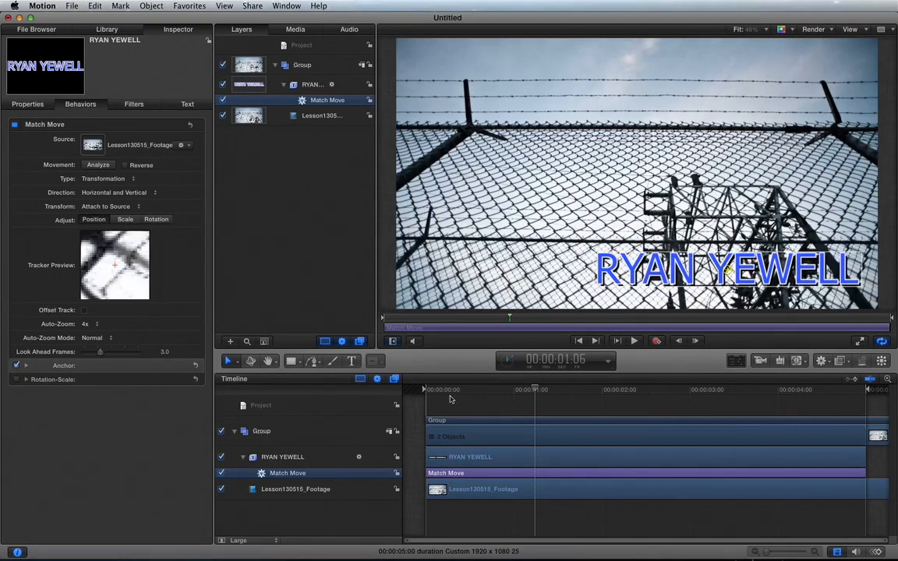
pyautogui.press('super+8')
pyautogui.press('super+8')
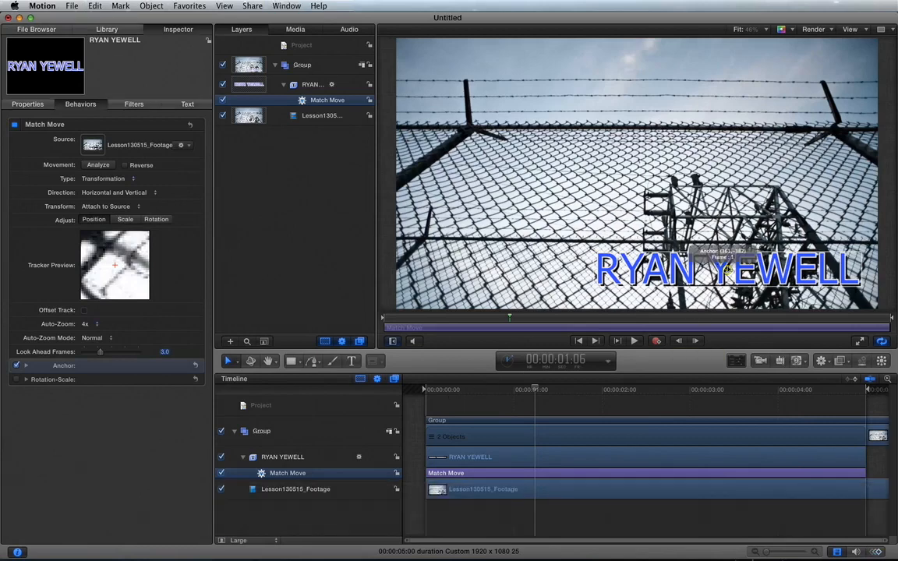
pyautogui.moveTo(719, 257); pyautogui.dragTo(712, 160)
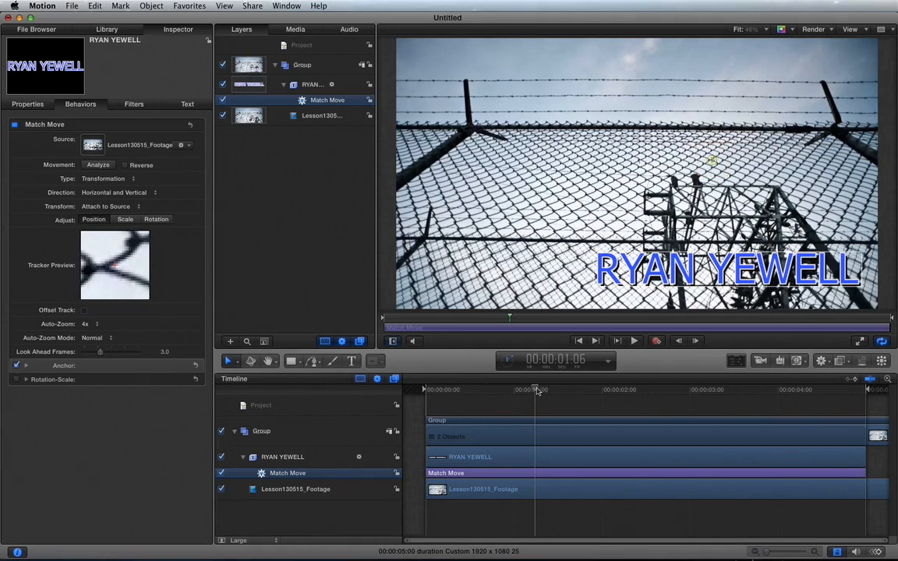
# From the first frame, set the tracker on the new fence point and re-analyze the clip.
pyautogui.moveTo(537, 392); pyautogui.dragTo(368, 390)
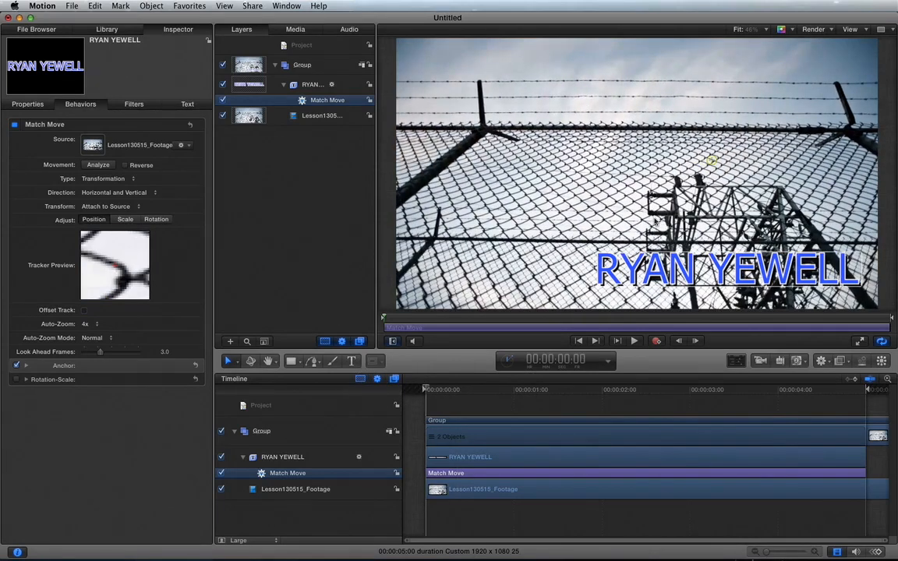
pyautogui.moveTo(712, 159)
pyautogui.mouseDown()
pyautogui.moveTo(689, 160)
pyautogui.moveTo(749, 153)
pyautogui.moveTo(713, 151)
pyautogui.moveTo(702, 161)
pyautogui.mouseUp()
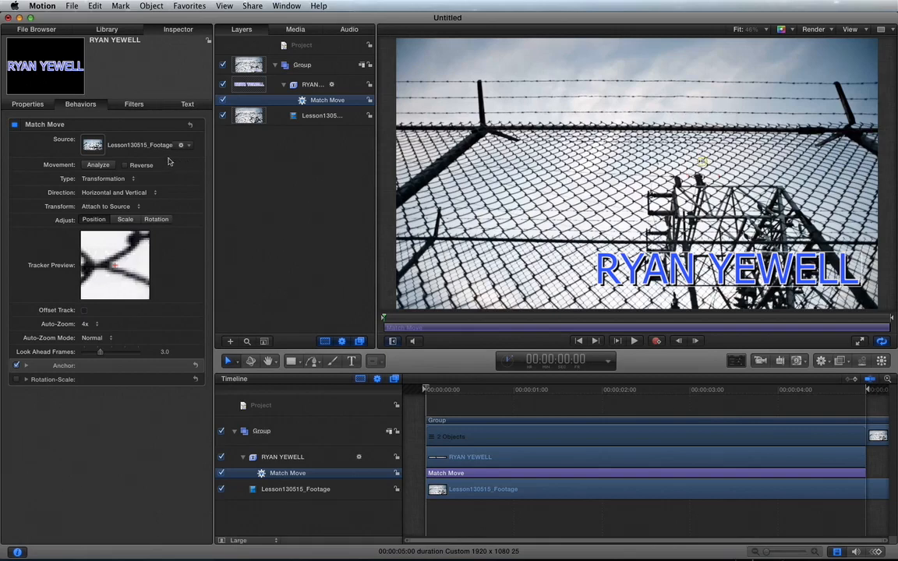
pyautogui.click(96, 165)
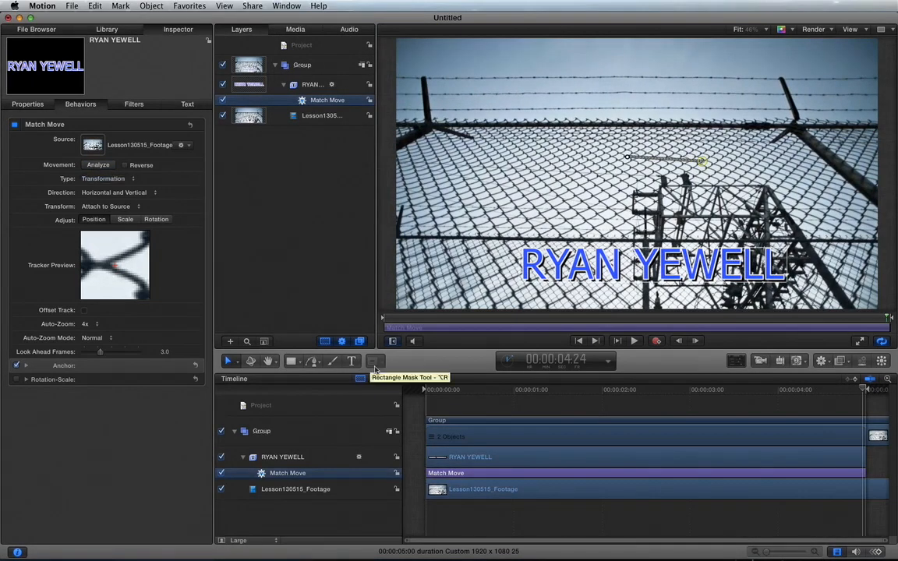
# Play the clip from the first frame to confirm the title stays locked to the fence.
pyautogui.click(434, 396)
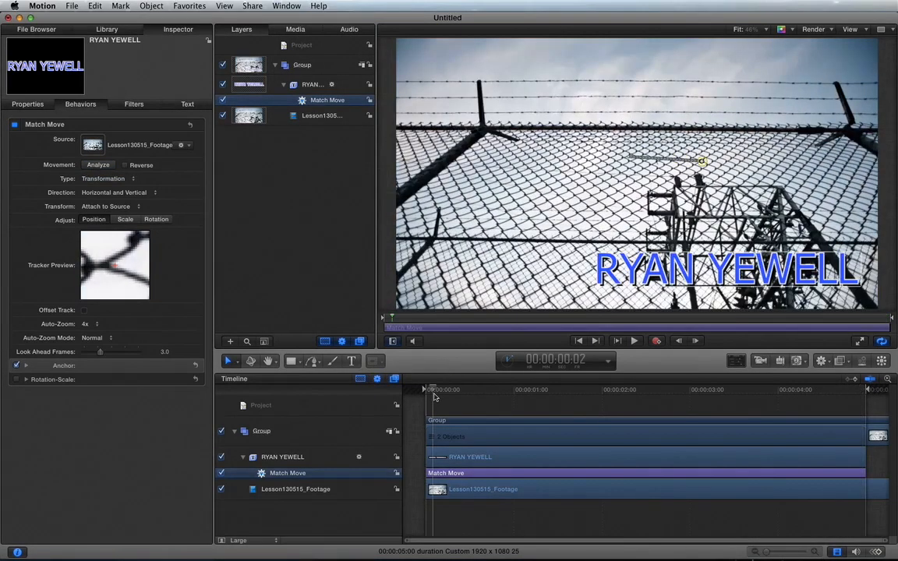
pyautogui.moveTo(434, 394); pyautogui.dragTo(411, 390)
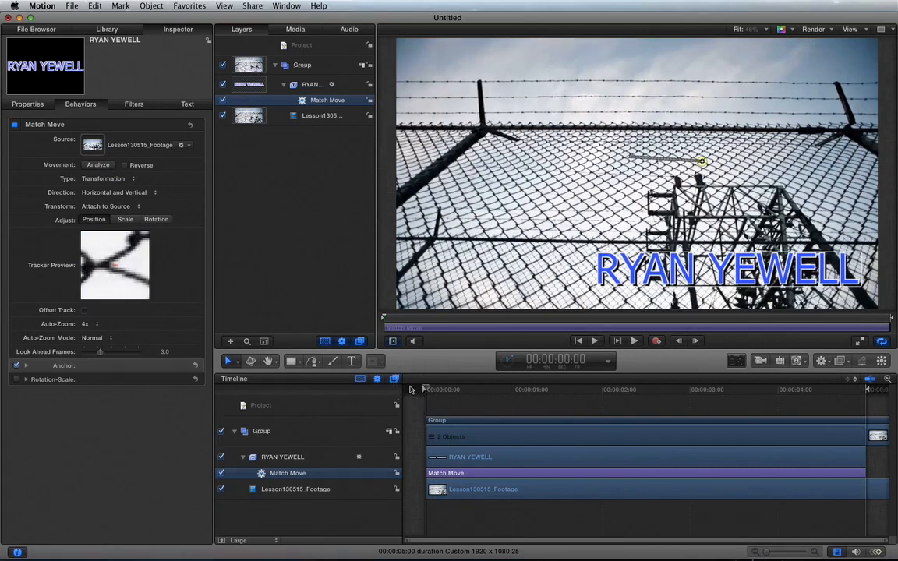
pyautogui.press('space')
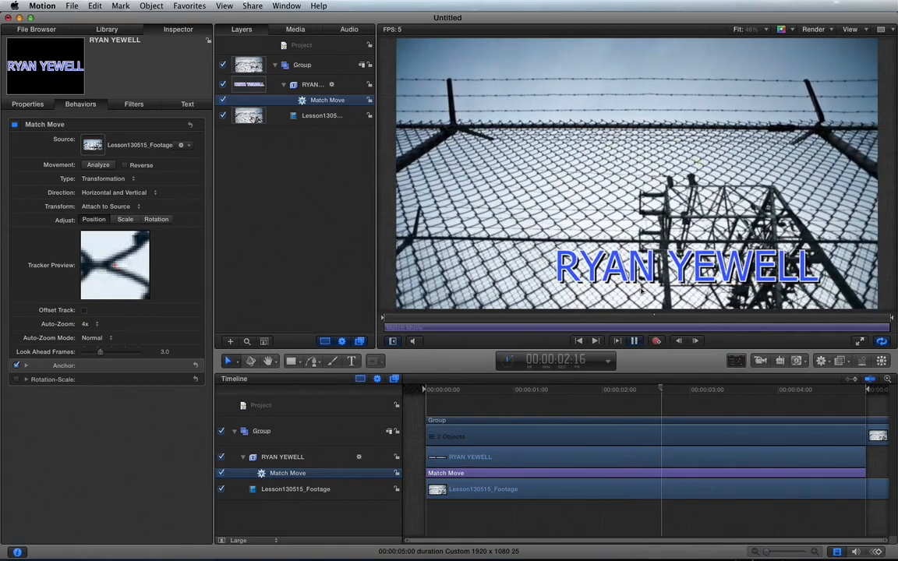
pyautogui.press('space')
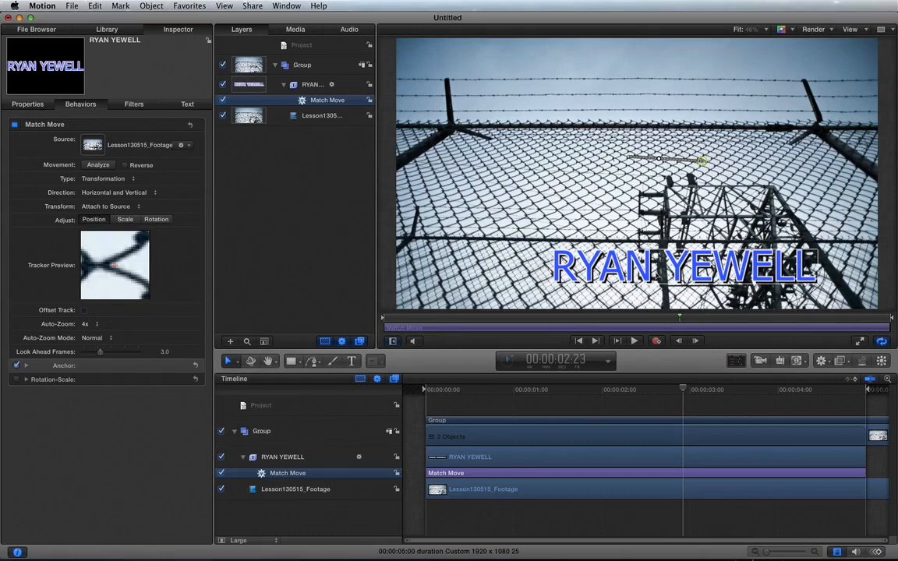
pyautogui.click(312, 85)
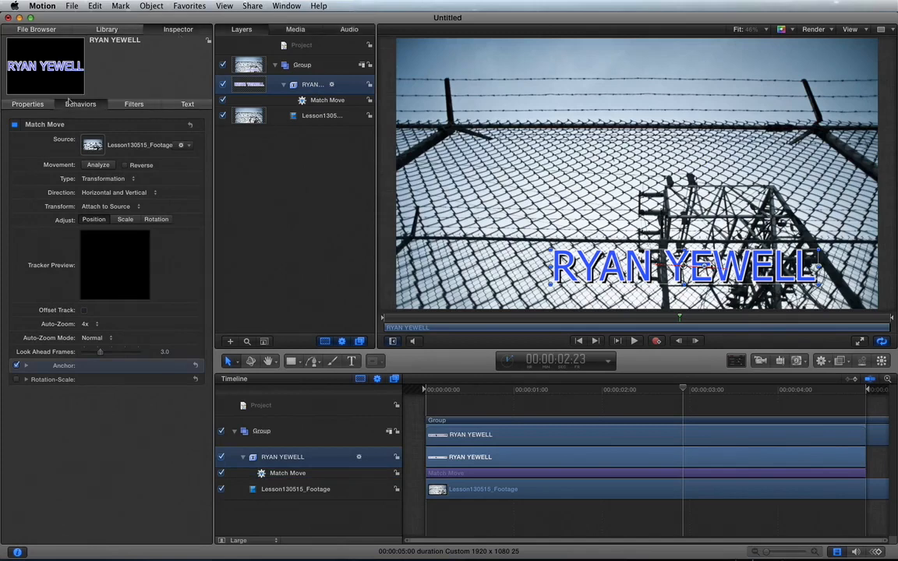
# Nudge the title right to X 216.83, Y -369.91 px, then return to the first frame.
pyautogui.click(28, 105)
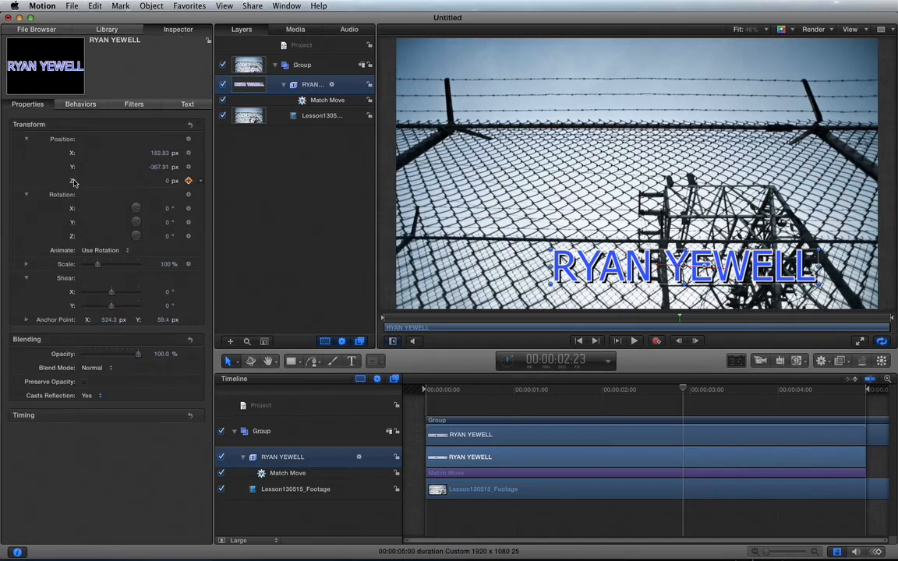
pyautogui.click(161, 153)
pyautogui.moveTo(162, 153)
pyautogui.mouseDown()
pyautogui.moveTo(197, 153)
pyautogui.moveTo(161, 168)
pyautogui.mouseUp()
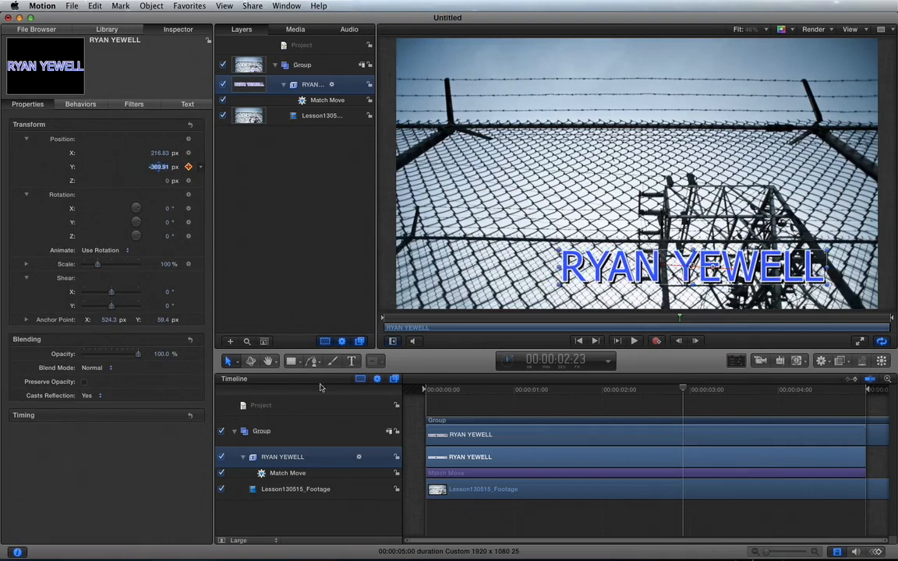
pyautogui.click(438, 391)
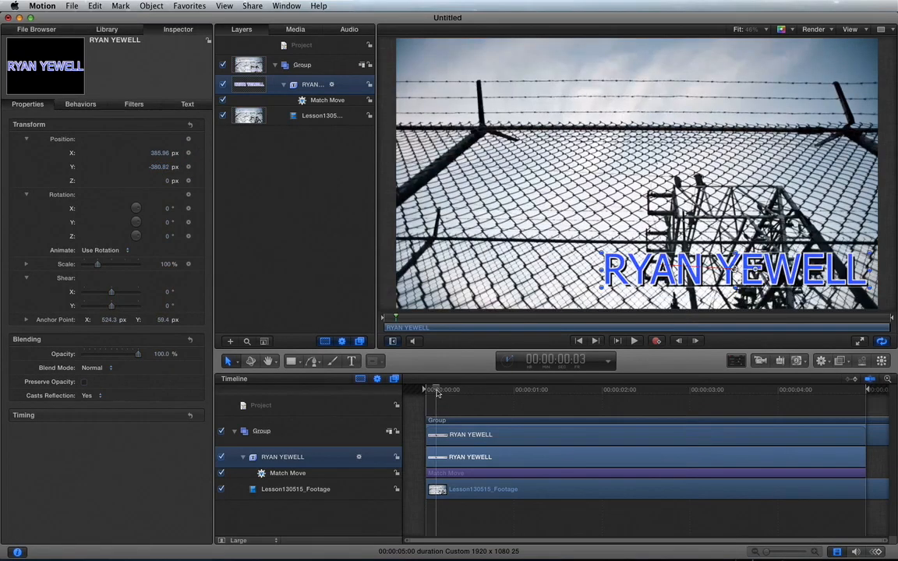
pyautogui.moveTo(438, 391); pyautogui.dragTo(396, 391)
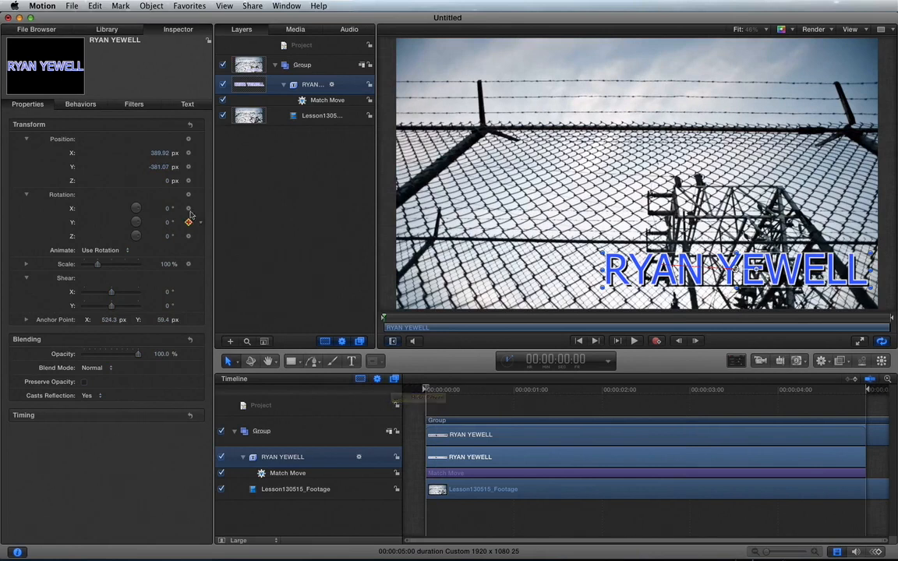
pyautogui.click(166, 181)
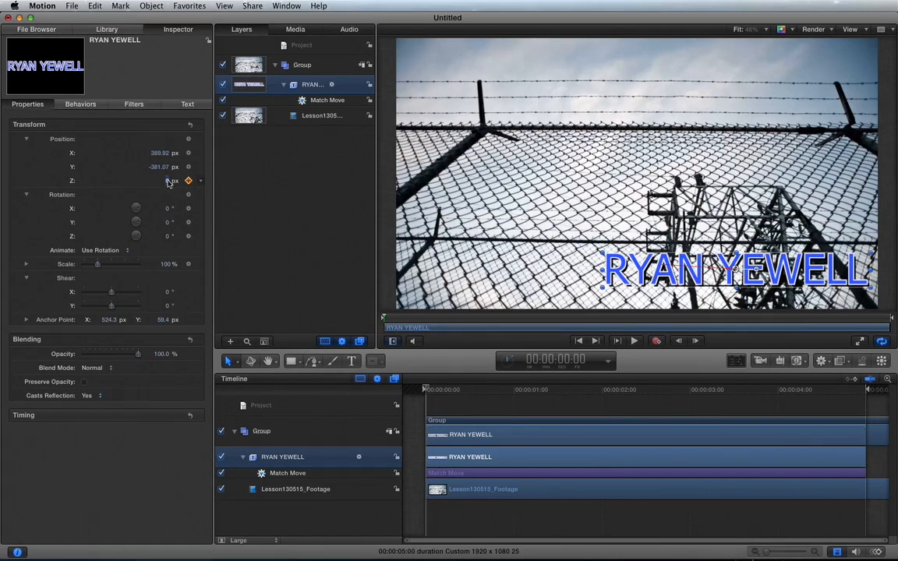
pyautogui.write('20')
pyautogui.press('Return')
pyautogui.moveTo(166, 181); pyautogui.dragTo(295, 181)
pyautogui.moveTo(141, 190); pyautogui.dragTo(188, 181)
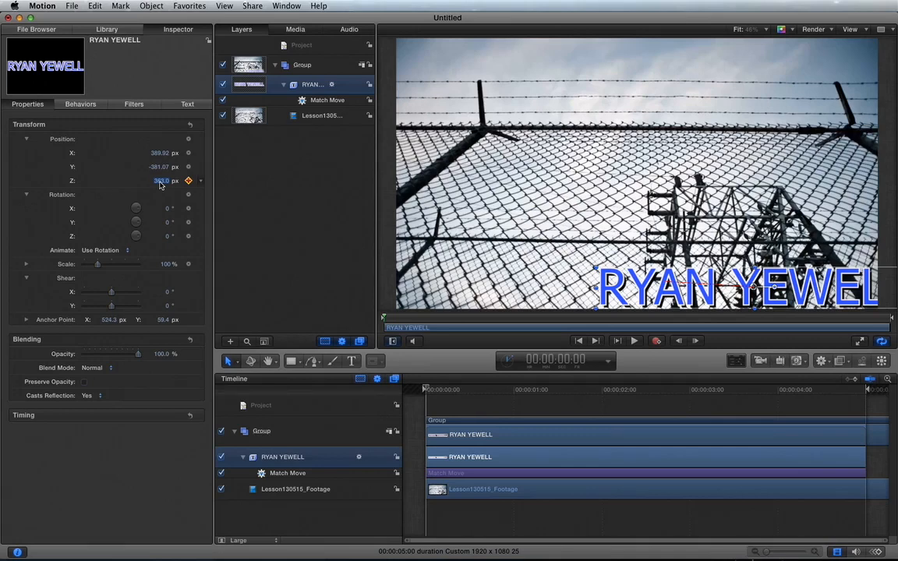
pyautogui.write('600')
pyautogui.press('Return')
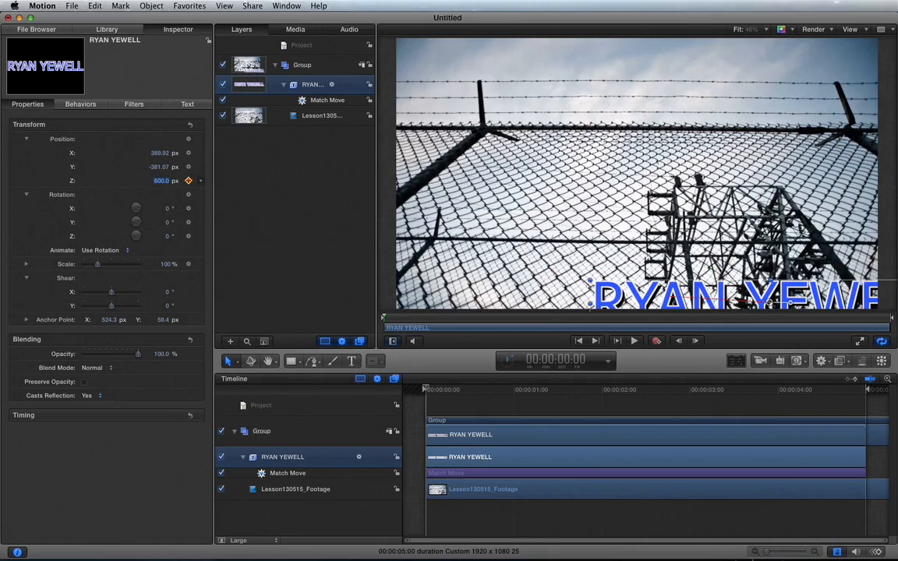
# Scale the title to 60% and shift its X/Y position up and left over the fence.
pyautogui.click(165, 265)
pyautogui.write('60')
pyautogui.press('Return')
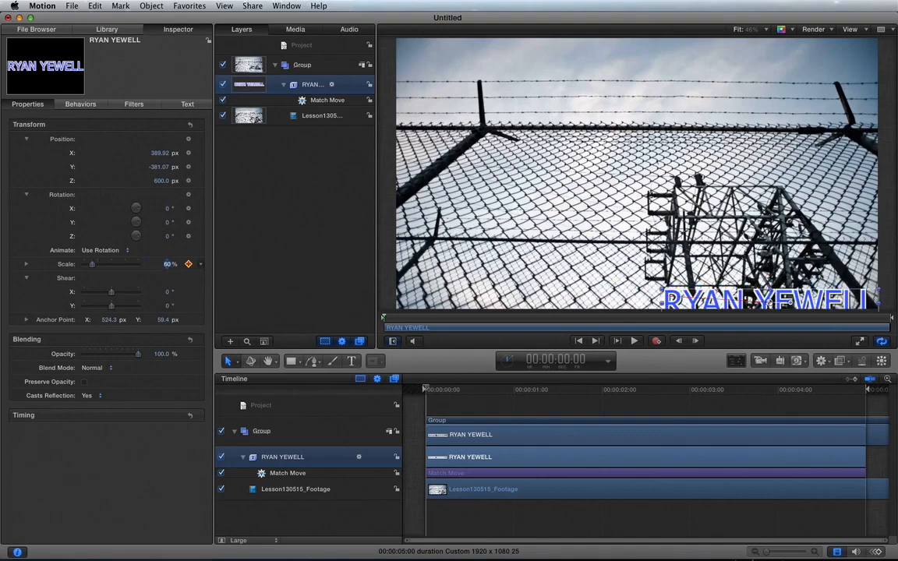
pyautogui.click(160, 153)
pyautogui.moveTo(163, 153); pyautogui.dragTo(160, 167)
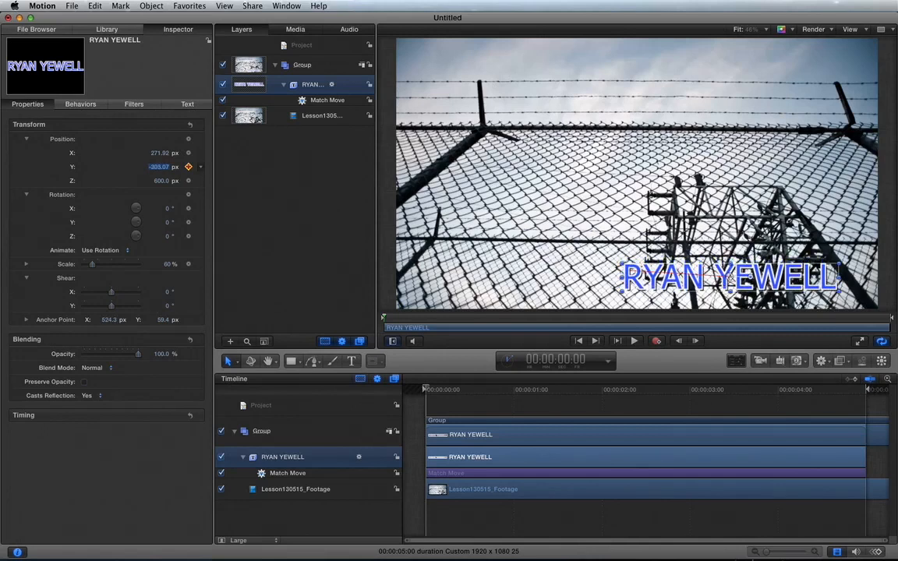
# Enlarge the title to 70% scale, deselect it, and play the clip to preview.
pyautogui.click(166, 265)
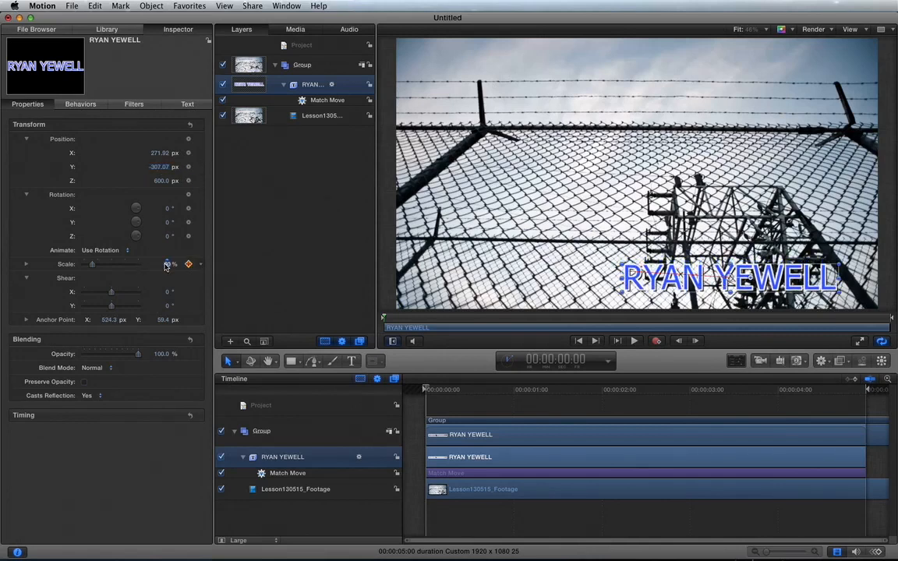
pyautogui.write('70')
pyautogui.press('Return')
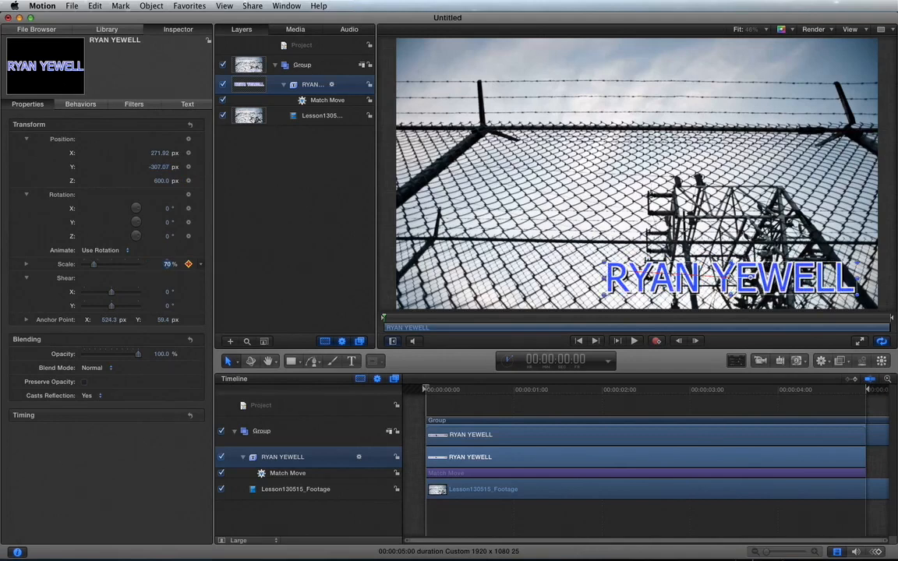
pyautogui.click(161, 181)
pyautogui.click(295, 266)
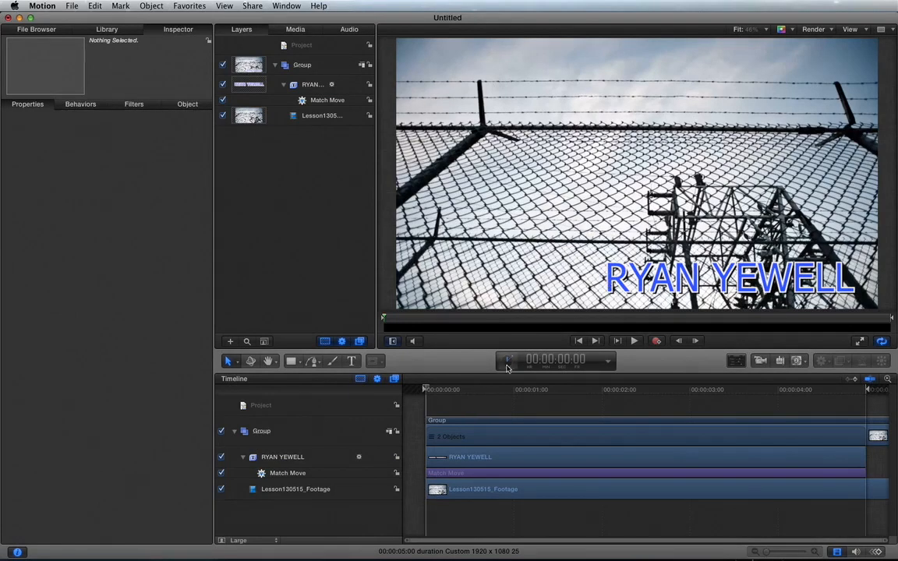
pyautogui.press('space')
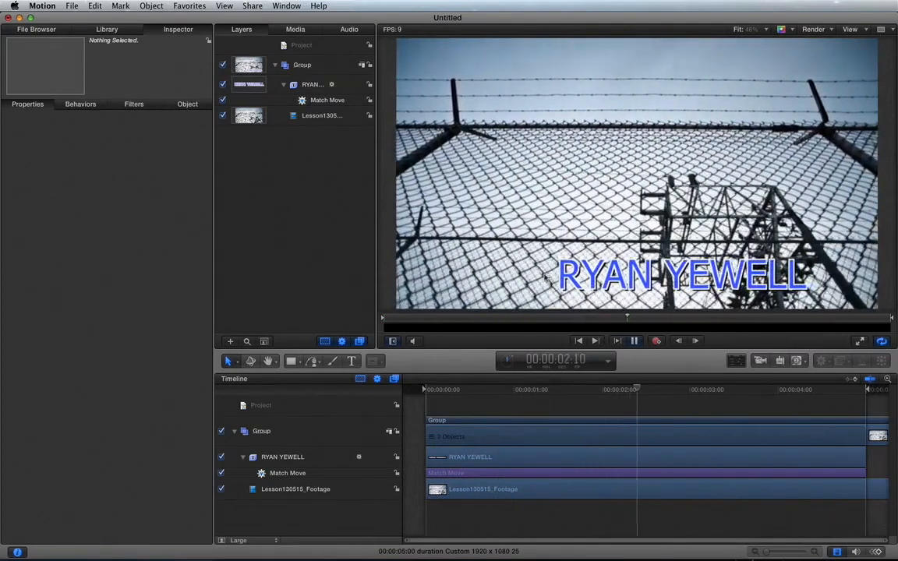
pyautogui.press('space')
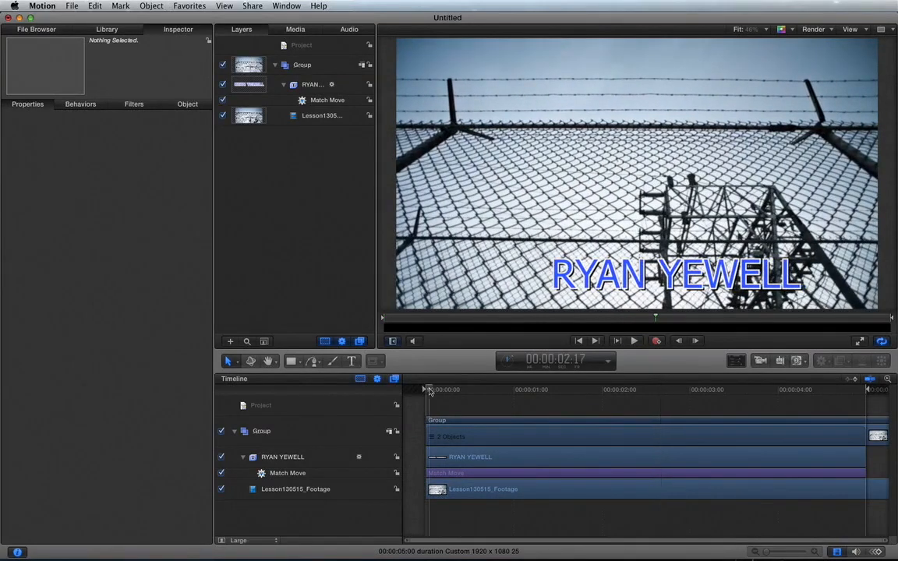
pyautogui.press('Home')
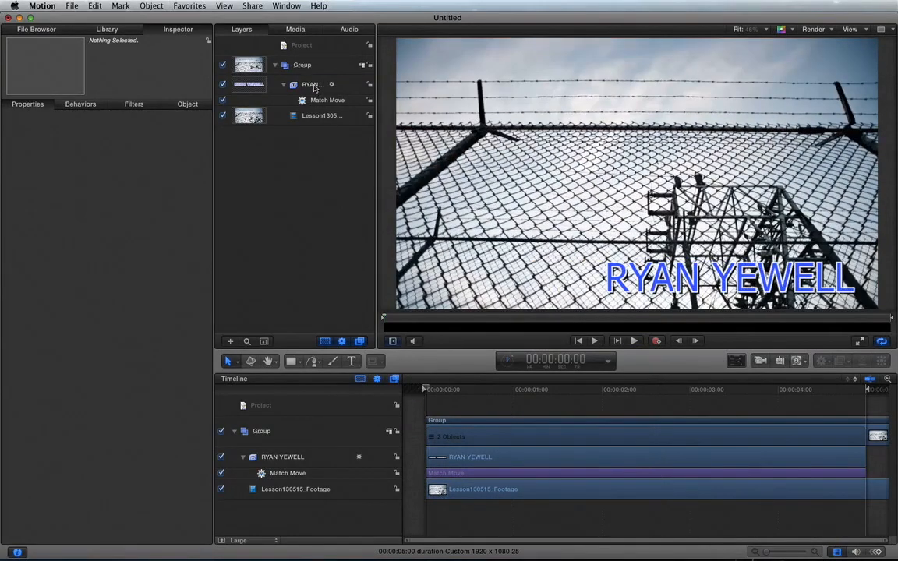
pyautogui.click(312, 86)
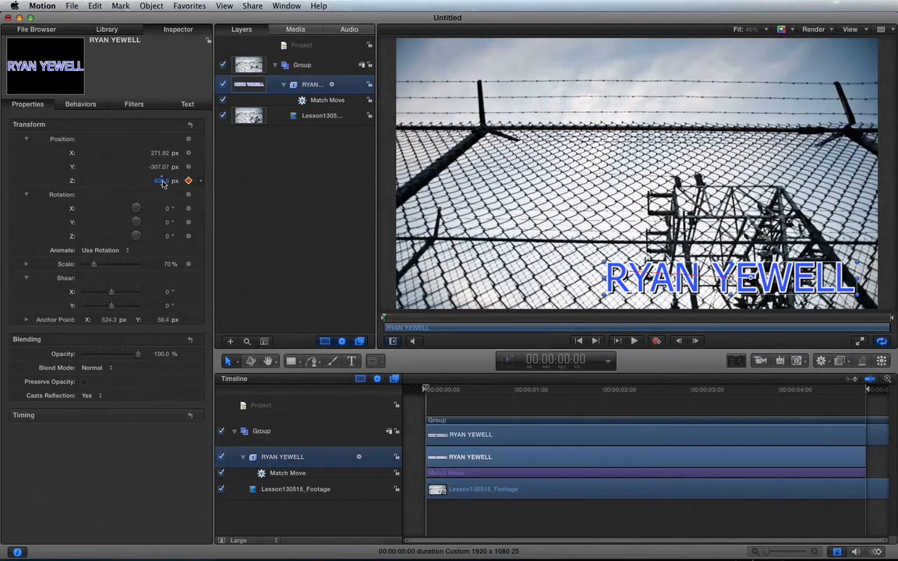
pyautogui.write('60')
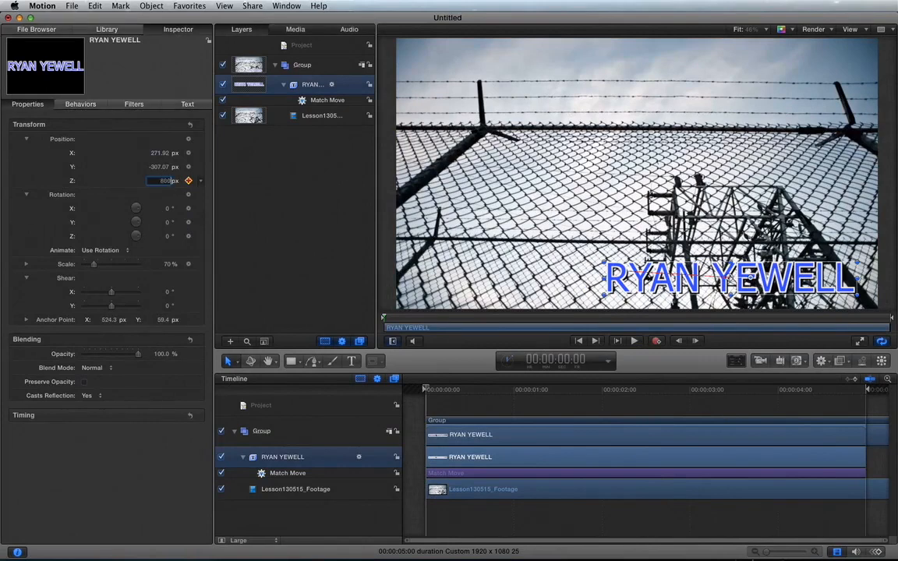
pyautogui.press('Return')
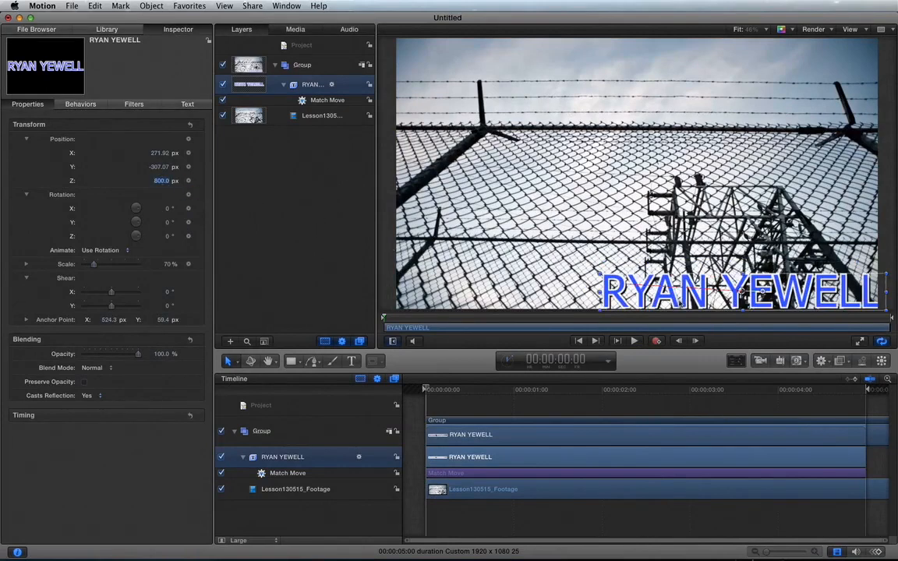
pyautogui.moveTo(680, 302); pyautogui.dragTo(665, 278)
# Shrink the title to 60% scale, nudge it left over the fence, and replay.
pyautogui.click(167, 265)
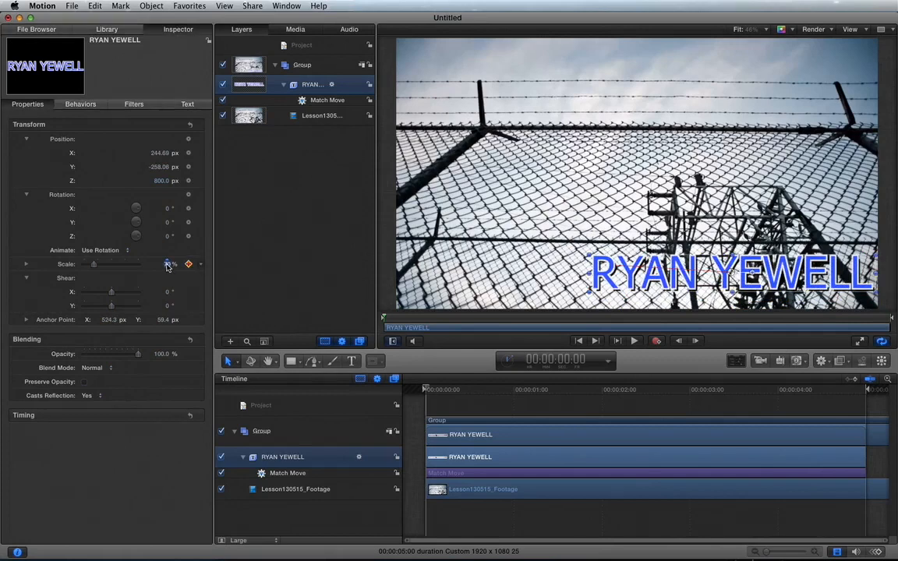
pyautogui.write('60')
pyautogui.press('Return')
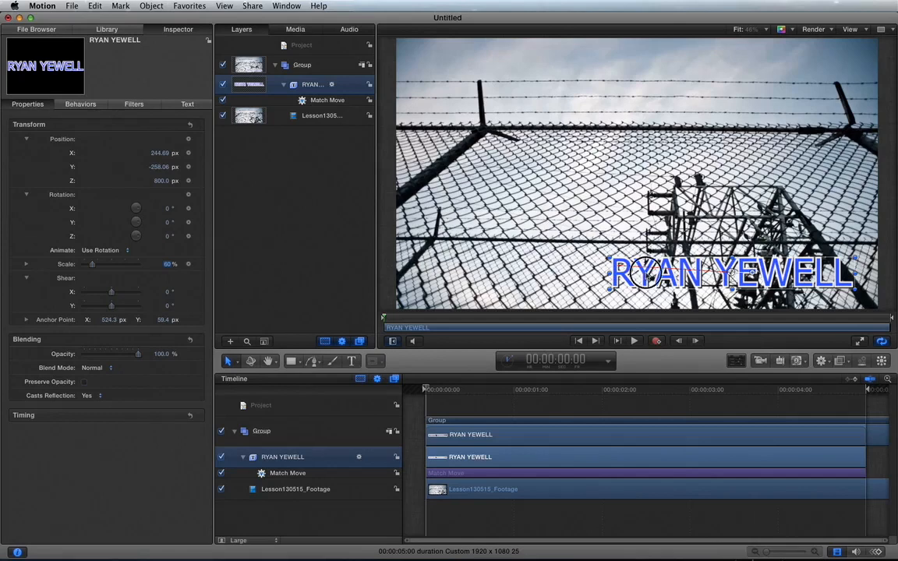
pyautogui.moveTo(646, 275); pyautogui.dragTo(637, 282)
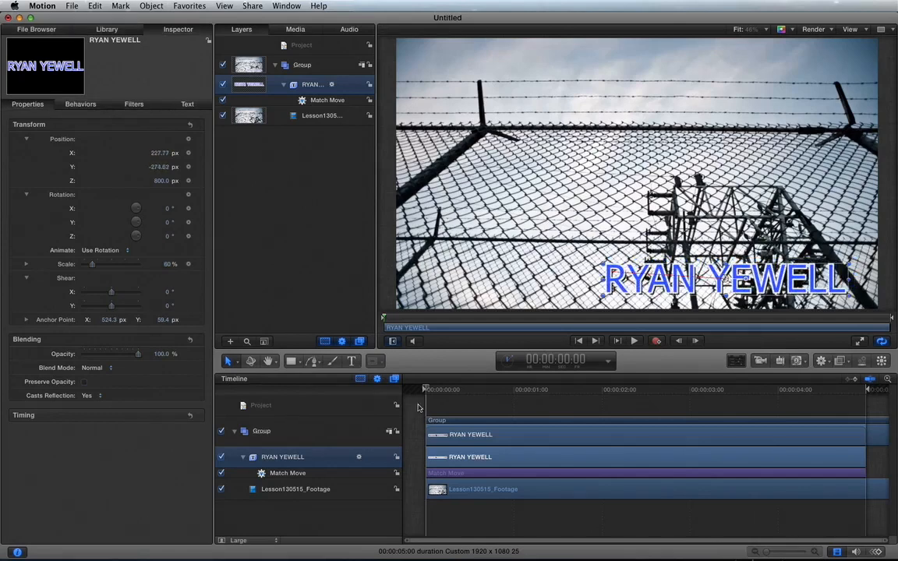
pyautogui.click(249, 239)
pyautogui.press('space')
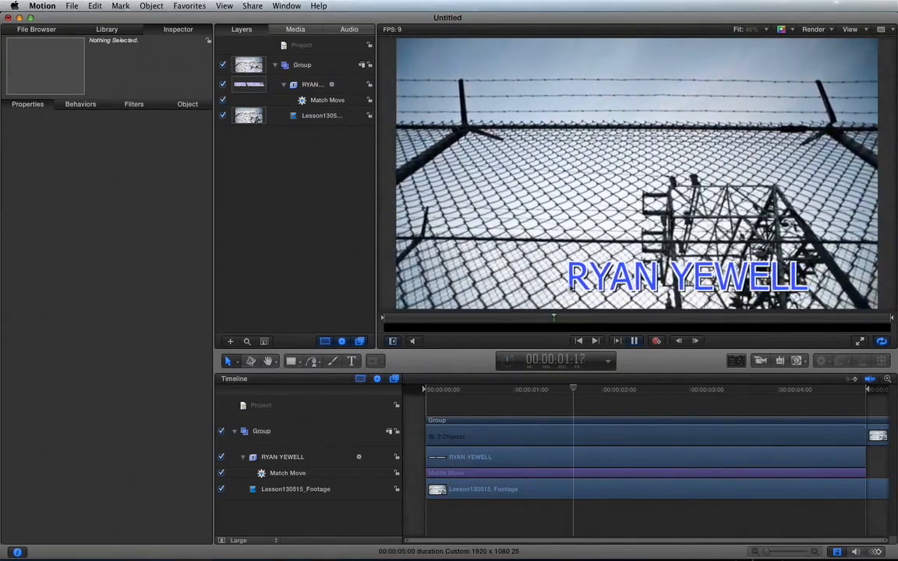
pyautogui.press('space')
pyautogui.moveTo(444, 390); pyautogui.dragTo(415, 387)
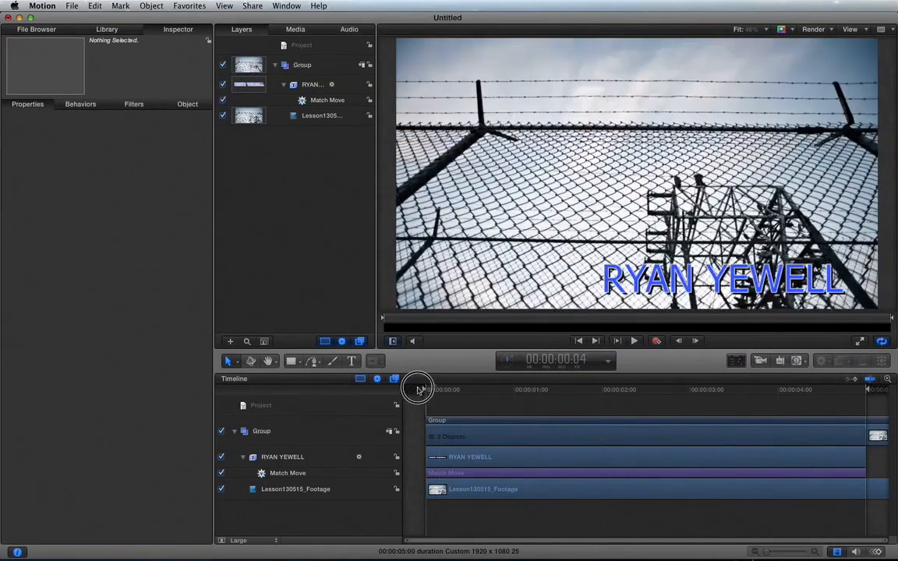
pyautogui.click(311, 85)
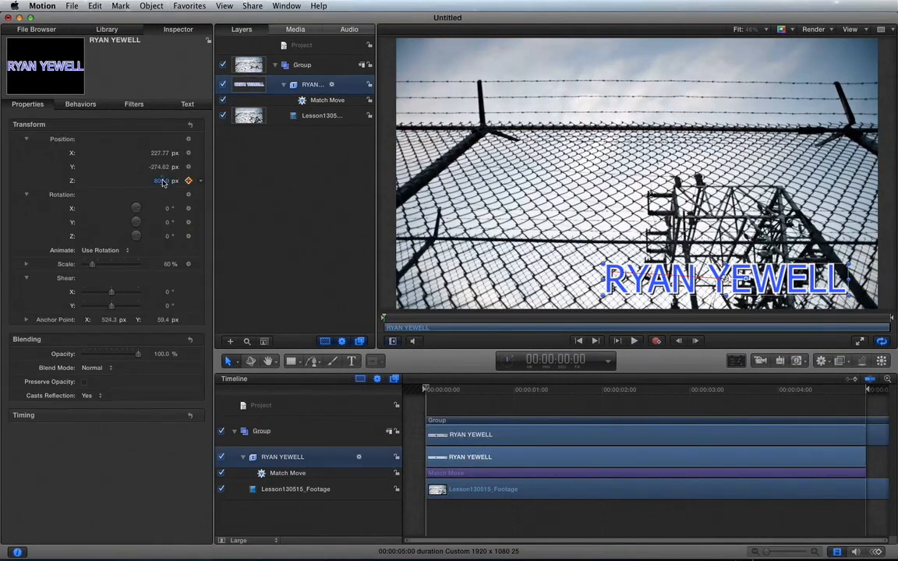
pyautogui.click(162, 182)
pyautogui.write('9')
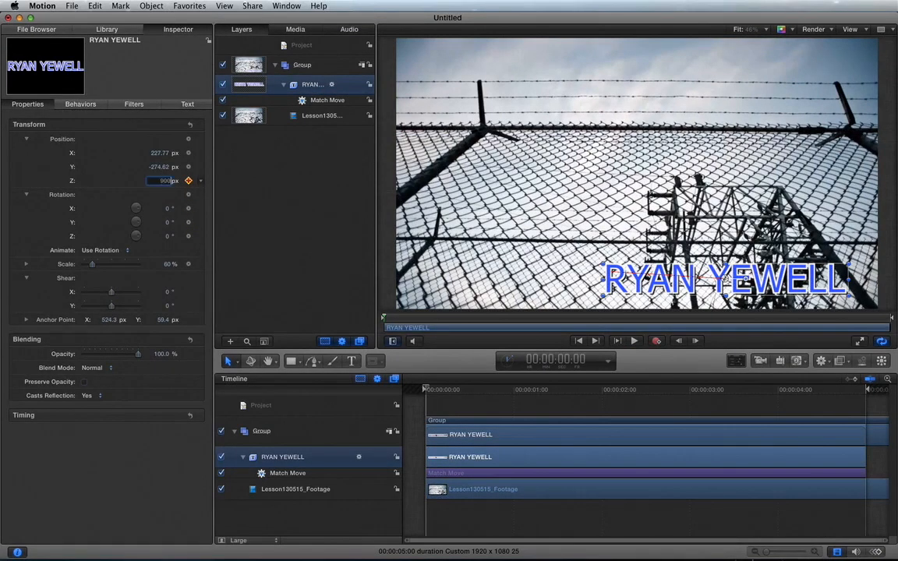
pyautogui.write('00')
pyautogui.press('Return')
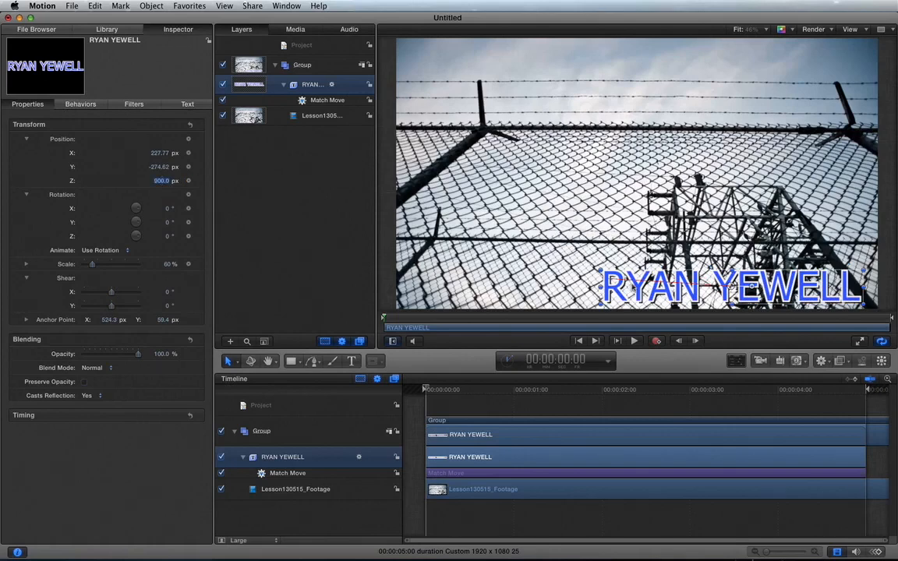
pyautogui.moveTo(639, 284); pyautogui.dragTo(642, 279)
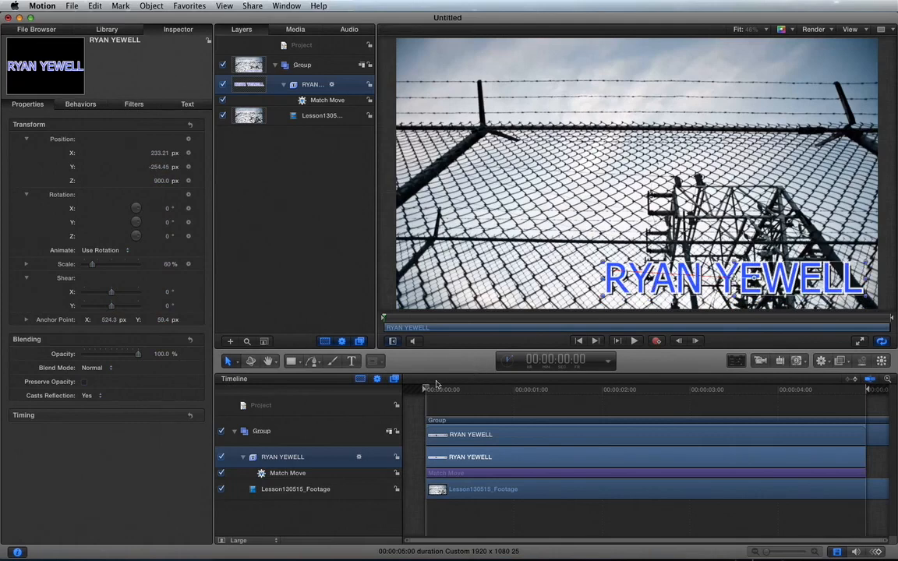
pyautogui.click(313, 291)
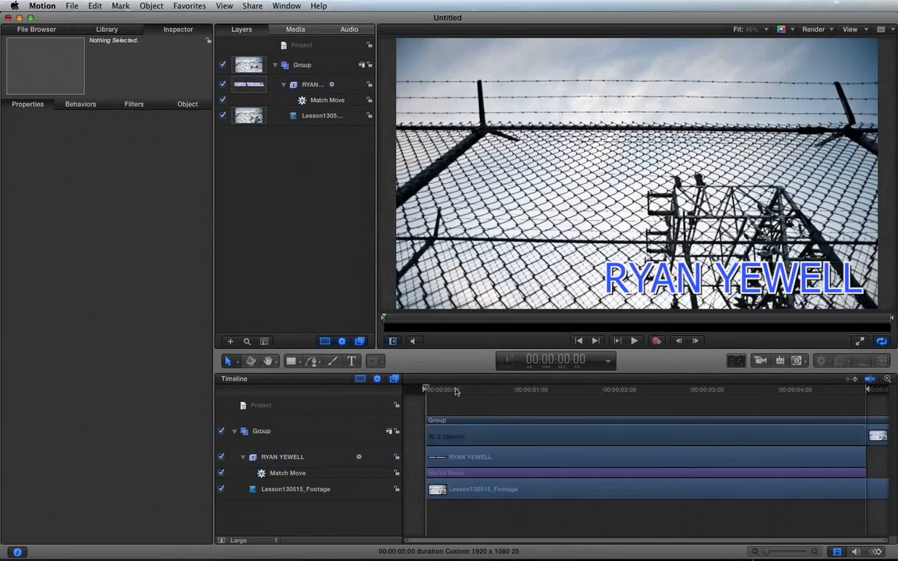
pyautogui.moveTo(456, 392); pyautogui.dragTo(396, 392)
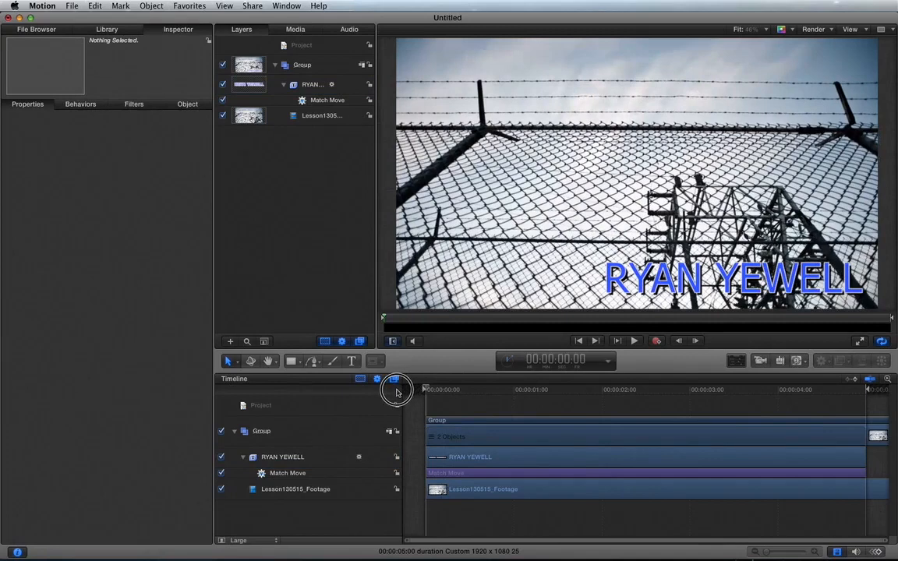
pyautogui.press('space')
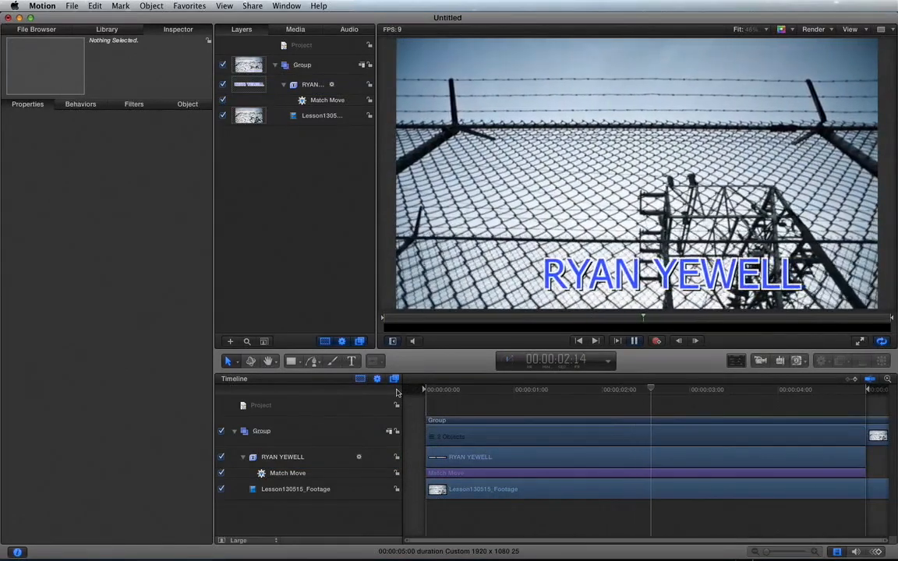
pyautogui.click(436, 393)
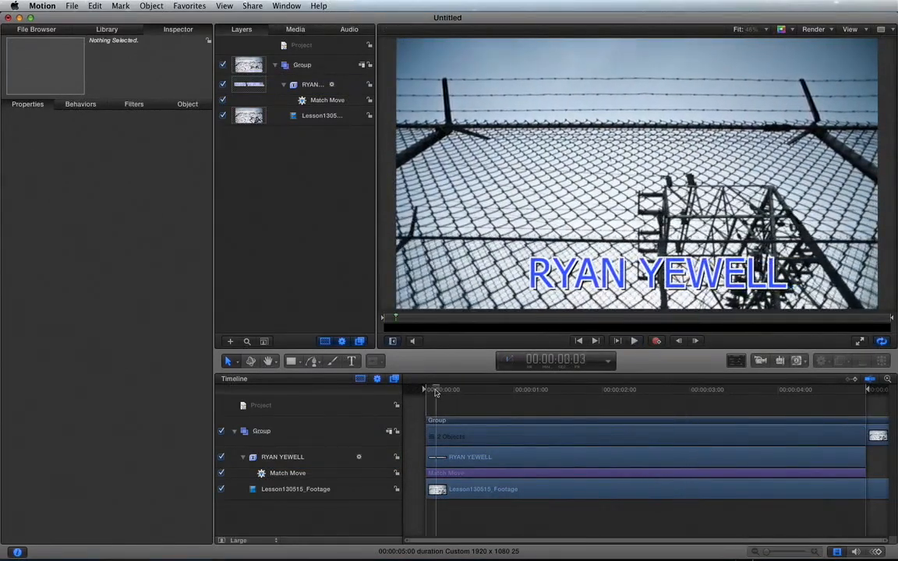
pyautogui.click(423, 395)
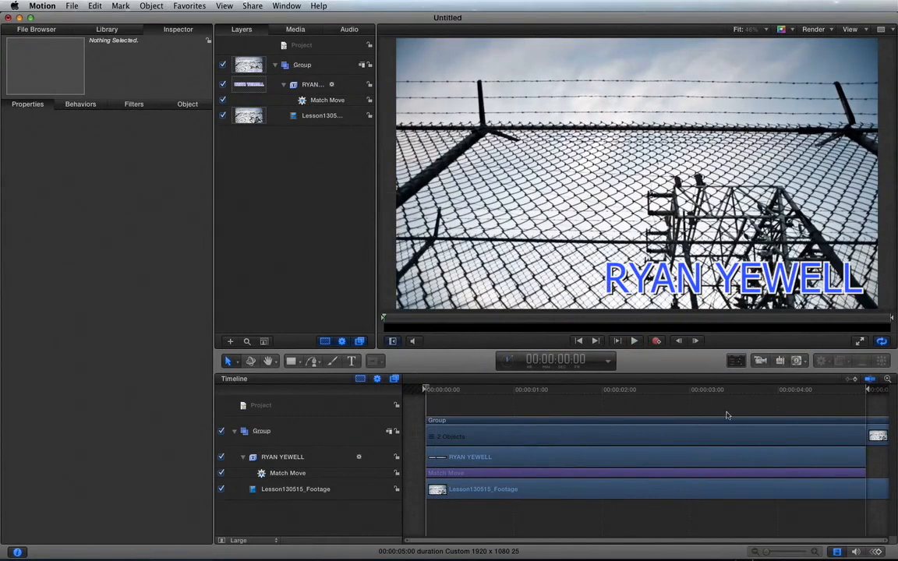
pyautogui.click(839, 392)
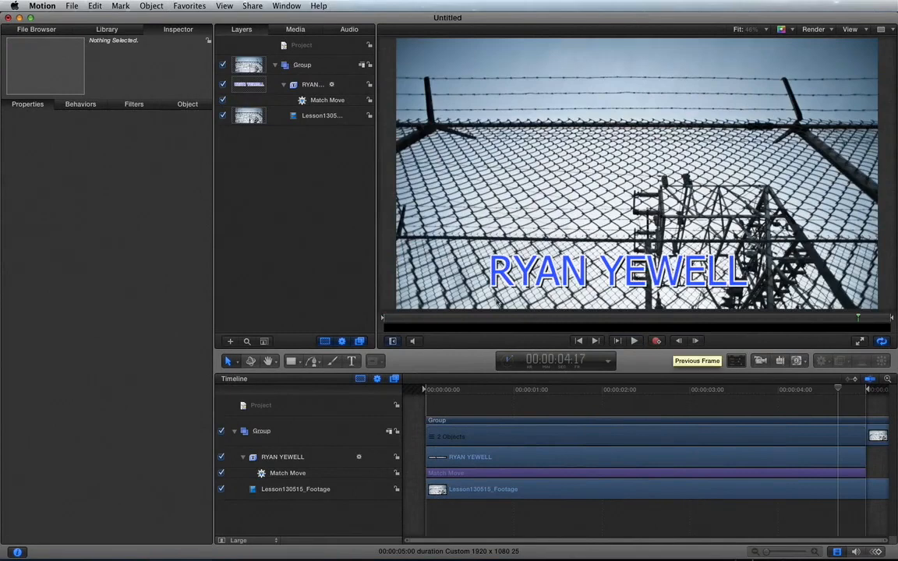
pyautogui.click(427, 391)
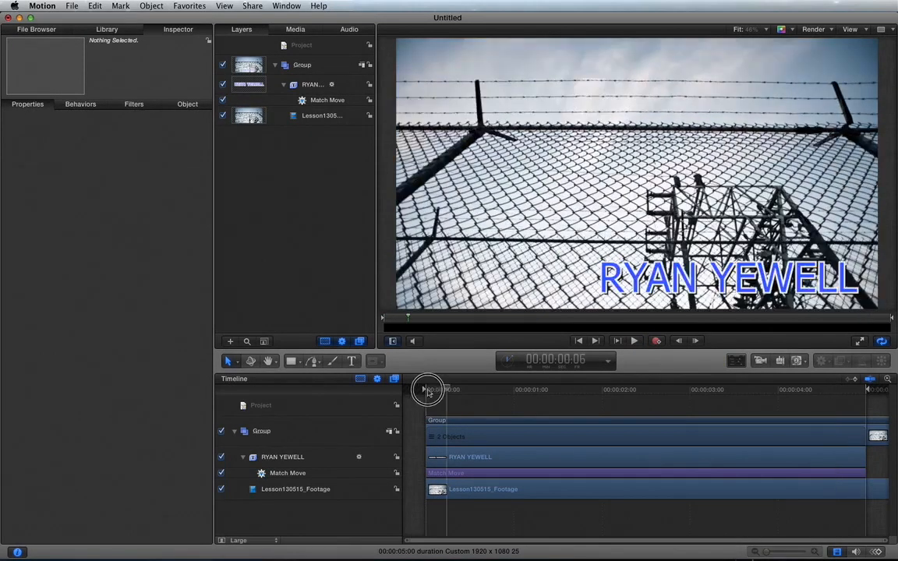
pyautogui.click(309, 84)
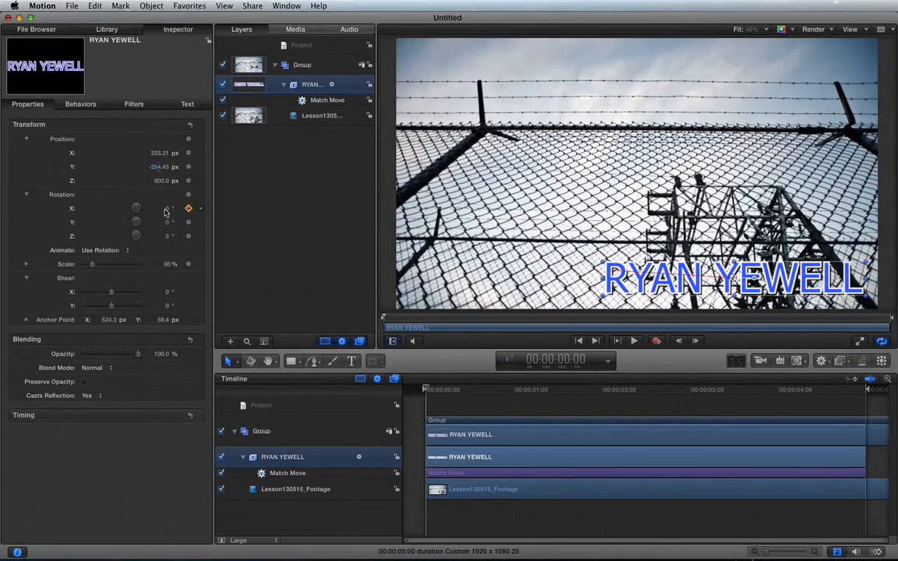
pyautogui.press('Tab')
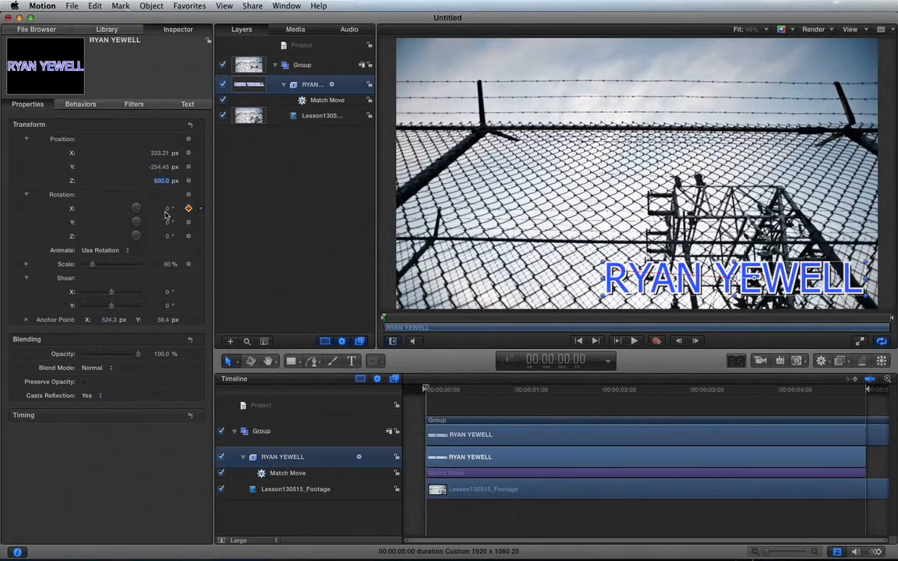
pyautogui.write('950')
pyautogui.press('Return')
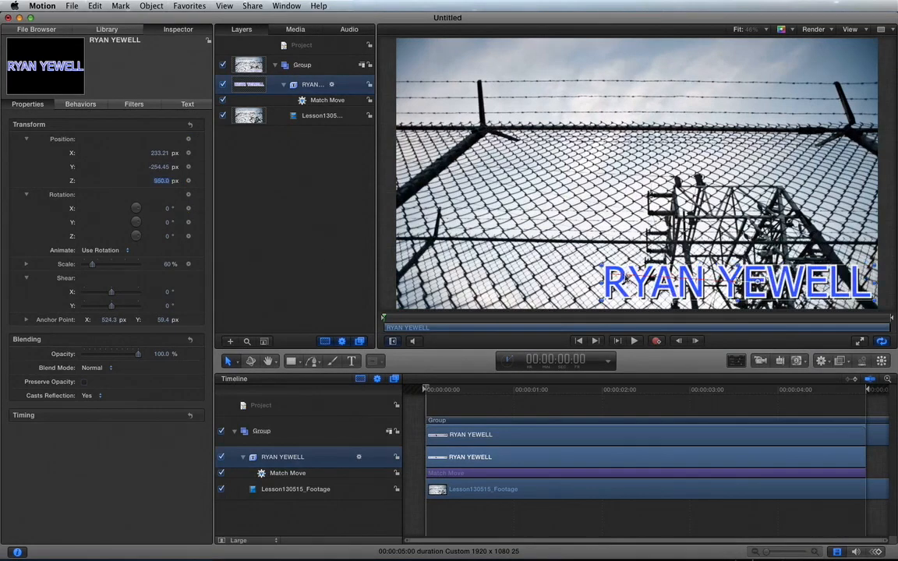
pyautogui.moveTo(613, 287); pyautogui.dragTo(617, 283)
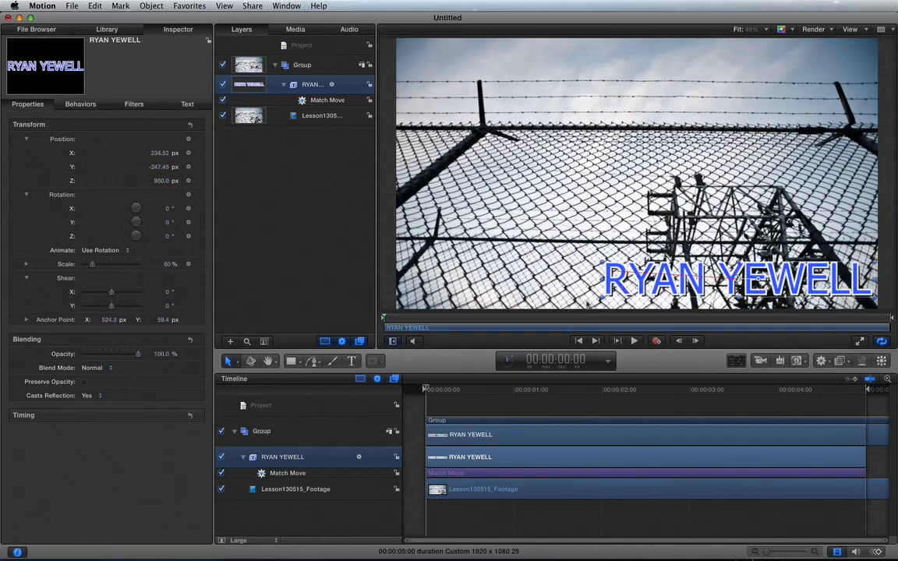
pyautogui.click(340, 298)
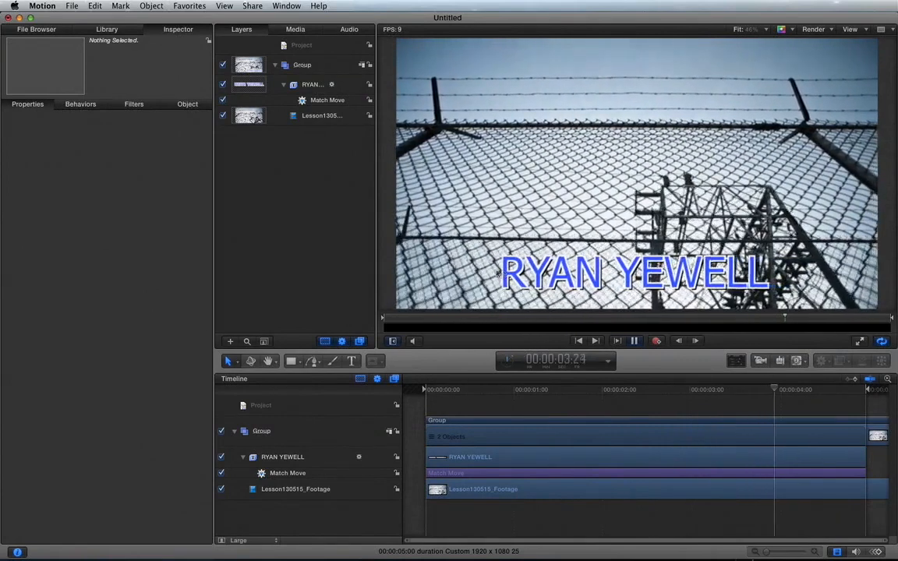
pyautogui.press('space')
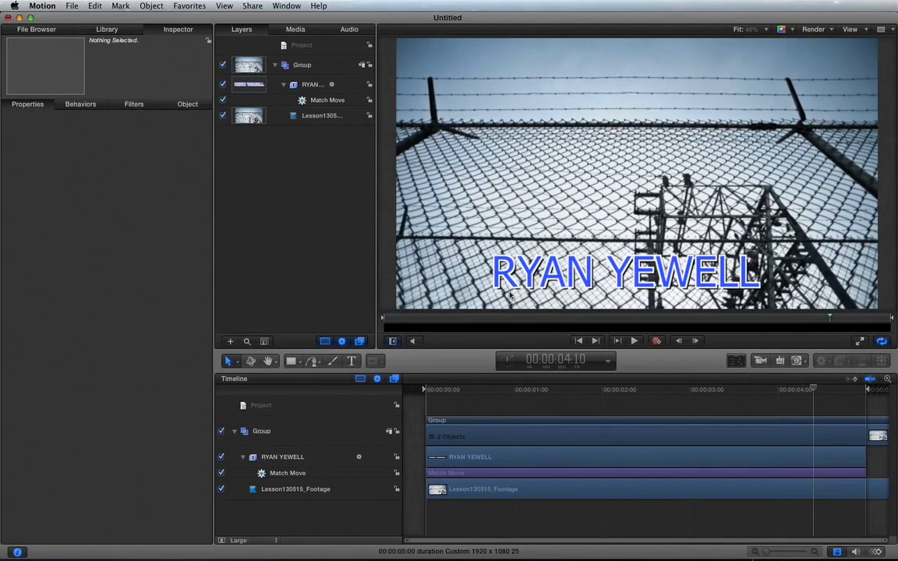
pyautogui.click(462, 393)
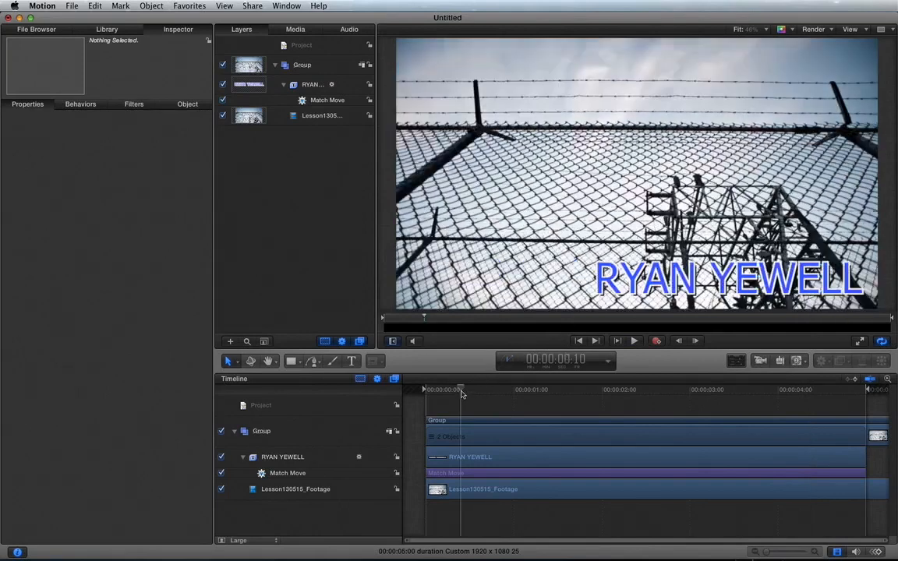
pyautogui.moveTo(463, 393); pyautogui.dragTo(839, 366)
pyautogui.moveTo(758, 382); pyautogui.dragTo(410, 375)
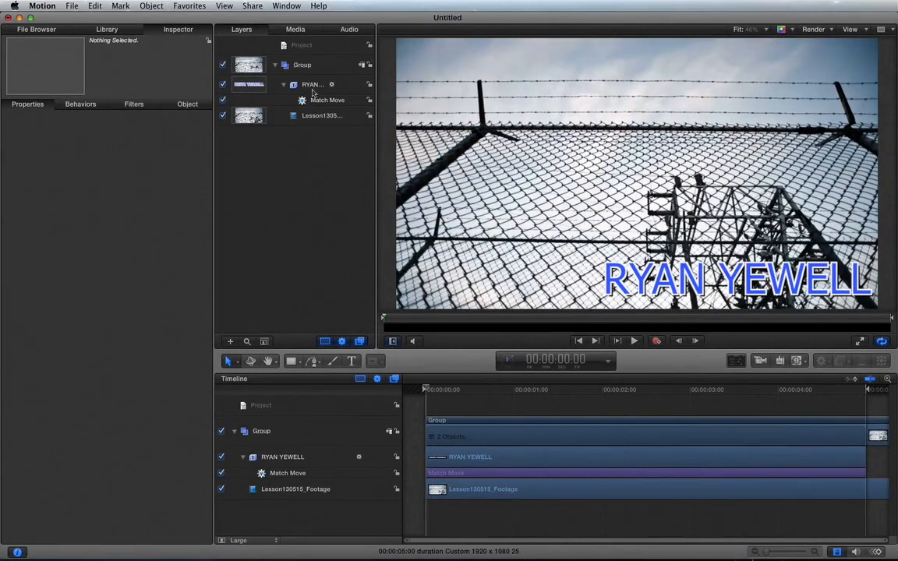
pyautogui.rightClick(284, 161)
pyautogui.click(288, 162)
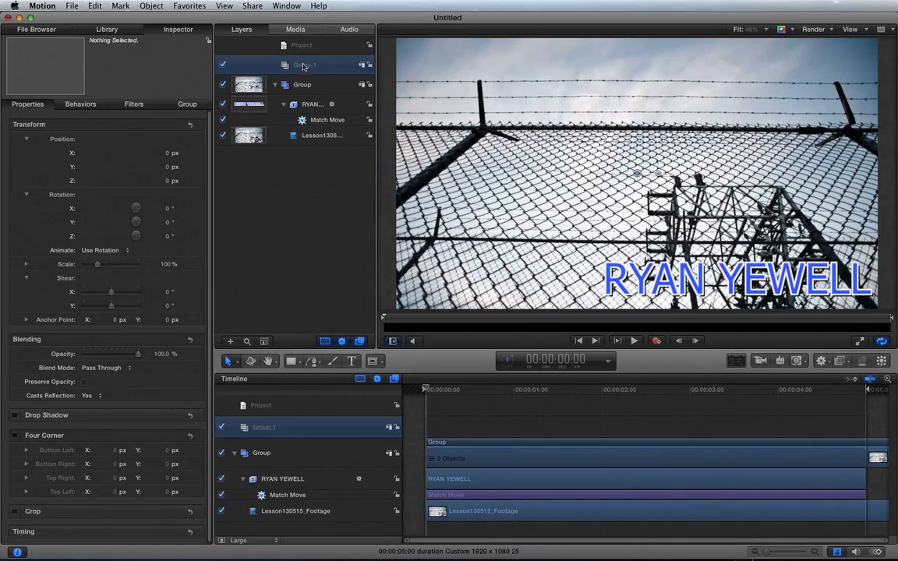
pyautogui.doubleClick(304, 66)
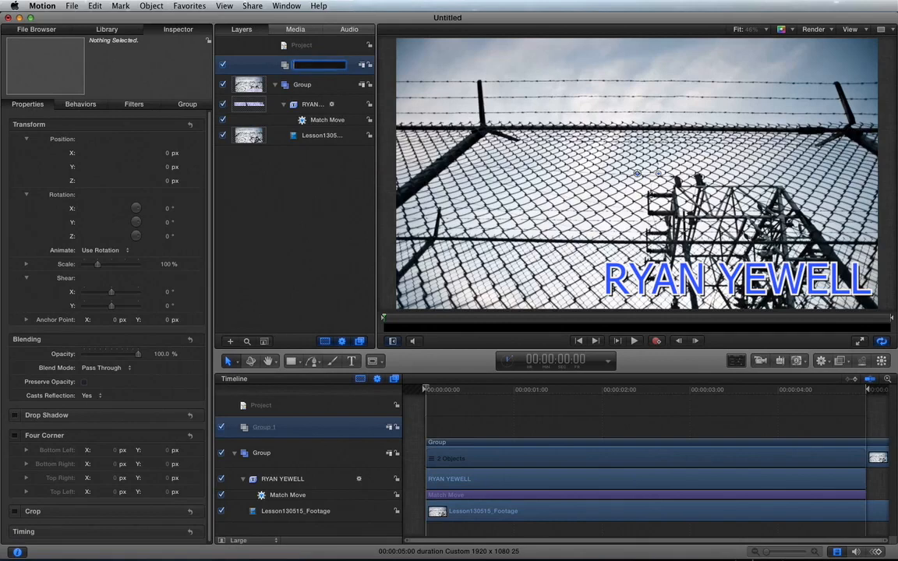
pyautogui.press('Return')
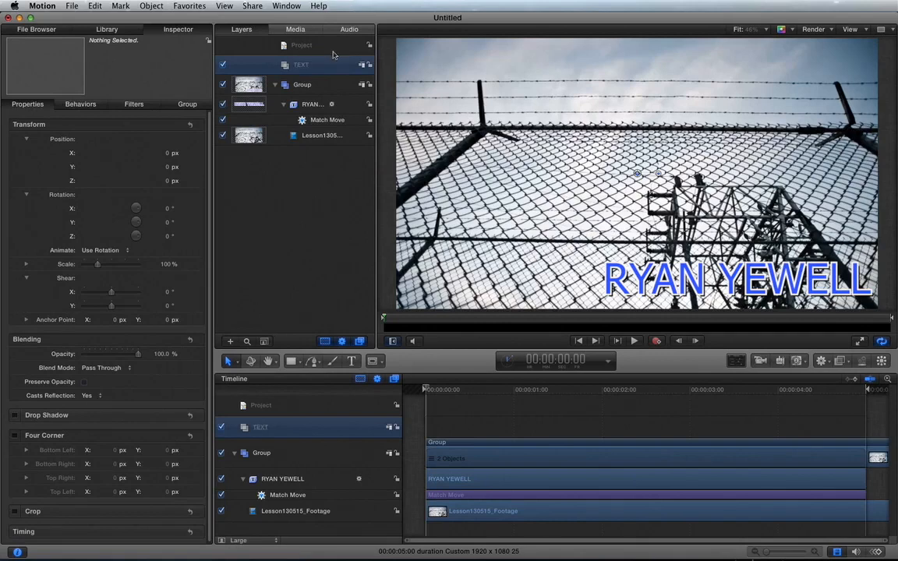
pyautogui.moveTo(310, 108); pyautogui.dragTo(308, 67)
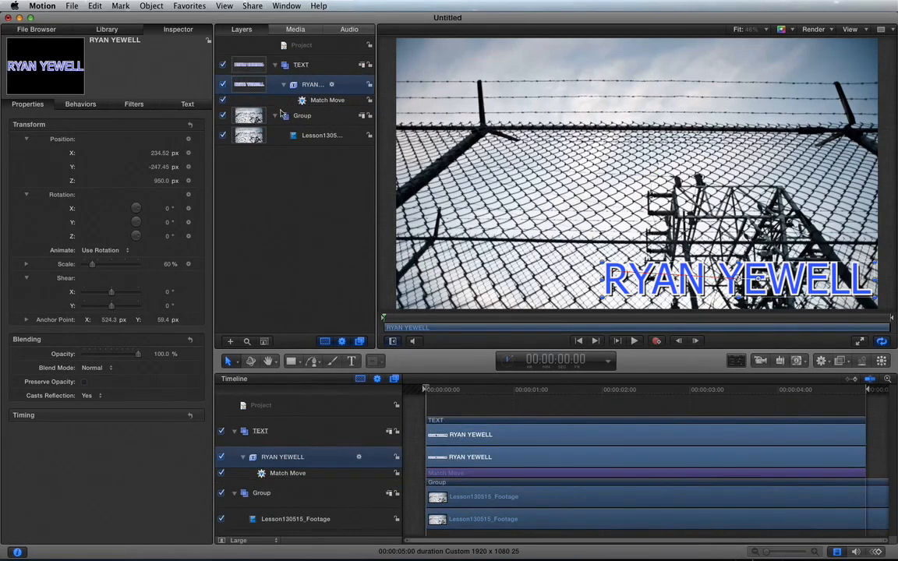
pyautogui.click(276, 115)
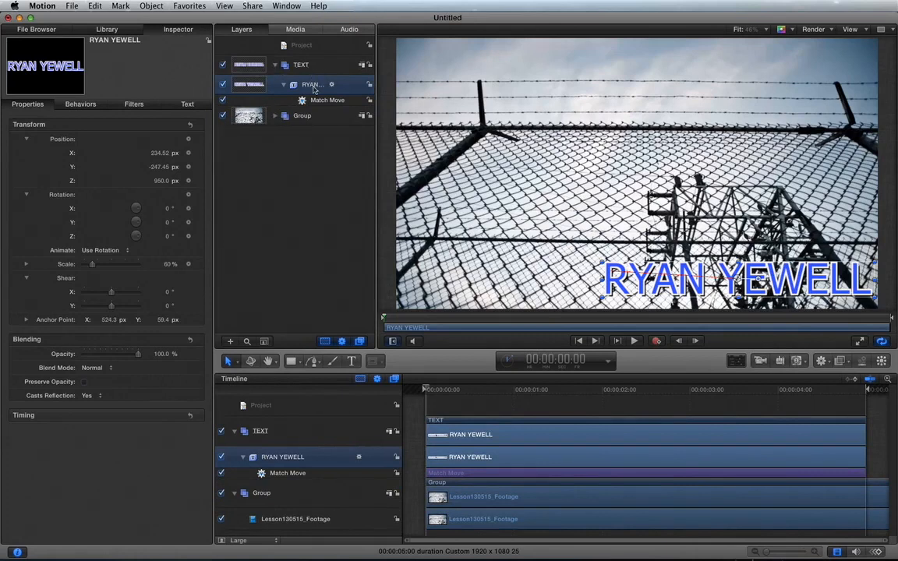
pyautogui.doubleClick(312, 85)
pyautogui.click(314, 71)
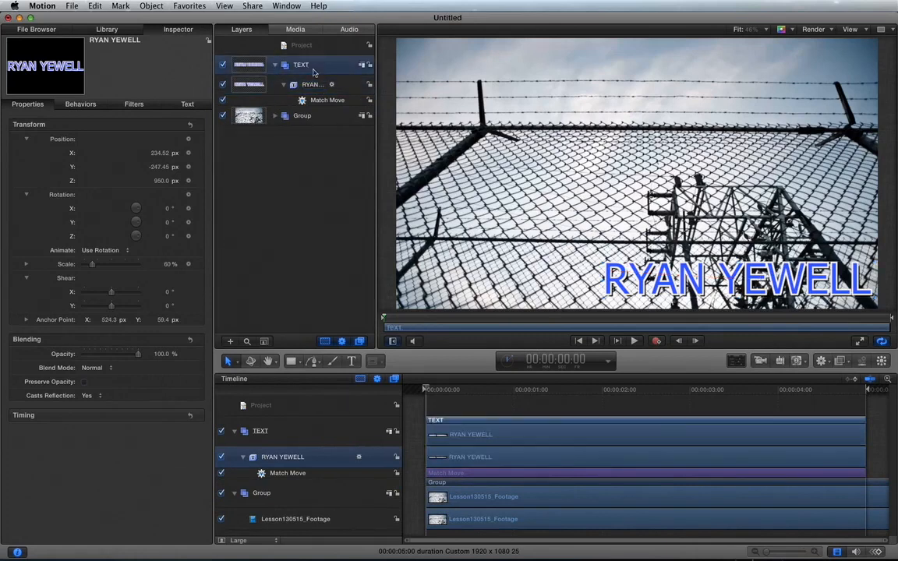
pyautogui.click(315, 88)
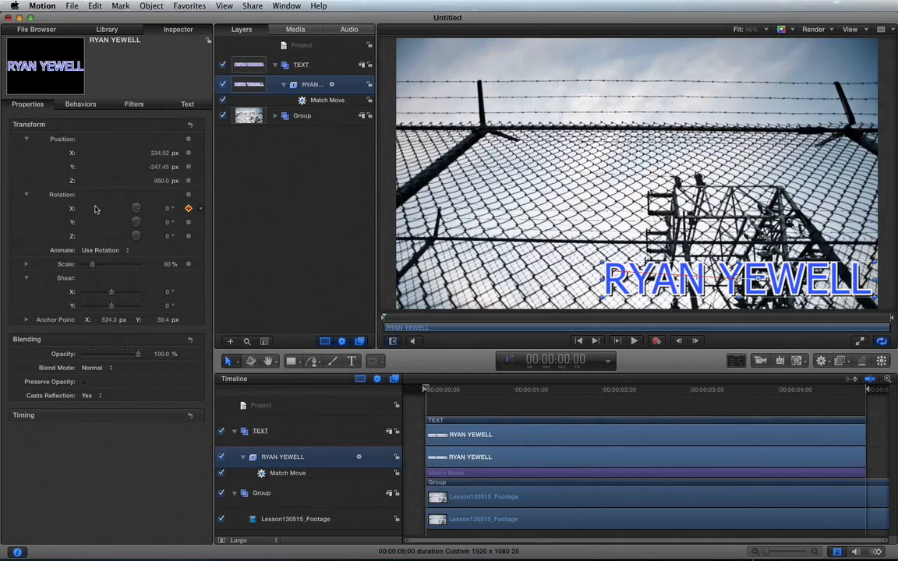
pyautogui.doubleClick(169, 211)
pyautogui.moveTo(168, 211)
pyautogui.mouseDown()
pyautogui.moveTo(168, 194)
pyautogui.moveTo(169, 230)
pyautogui.mouseUp()
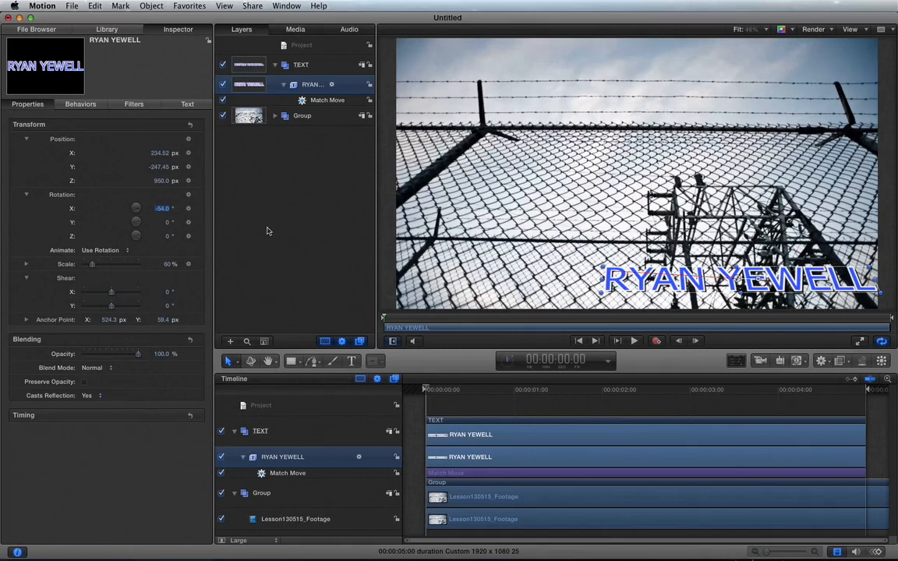
pyautogui.press('space')
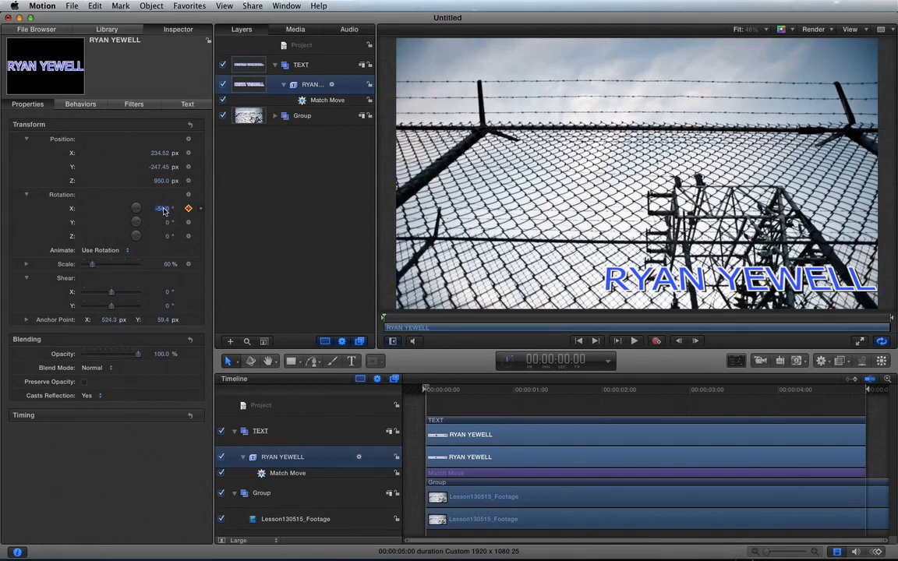
pyautogui.moveTo(164, 210); pyautogui.dragTo(163, 210)
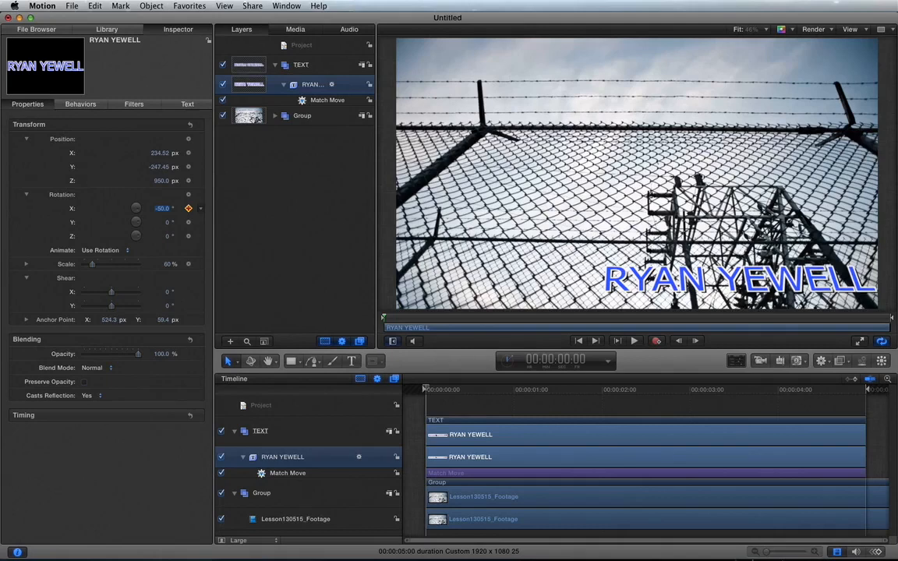
pyautogui.moveTo(161, 208)
pyautogui.mouseDown()
pyautogui.moveTo(141, 208)
pyautogui.moveTo(168, 209)
pyautogui.moveTo(161, 208)
pyautogui.mouseUp()
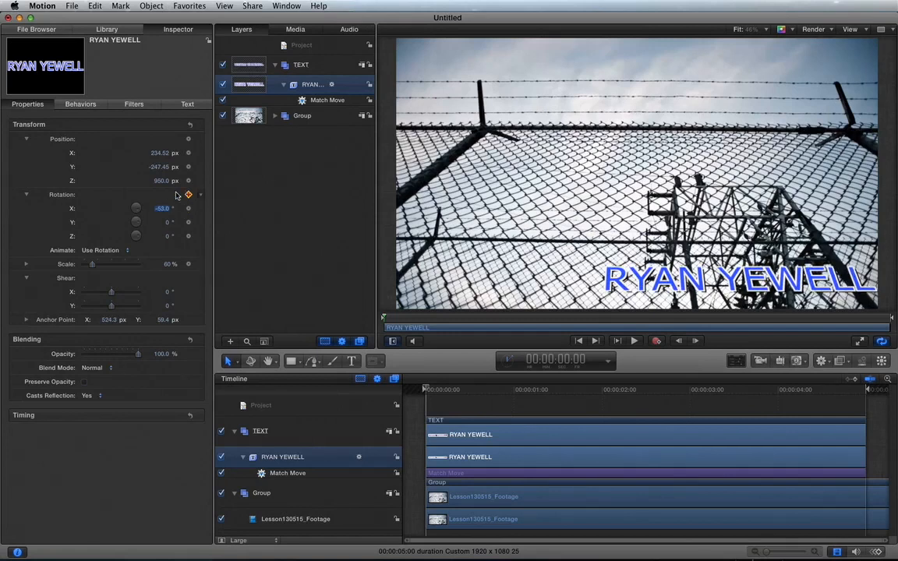
# Enable Four Corner on the TEXT group and set Bottom Left X to -22 px, Top Right X to -16 px.
pyautogui.click(303, 66)
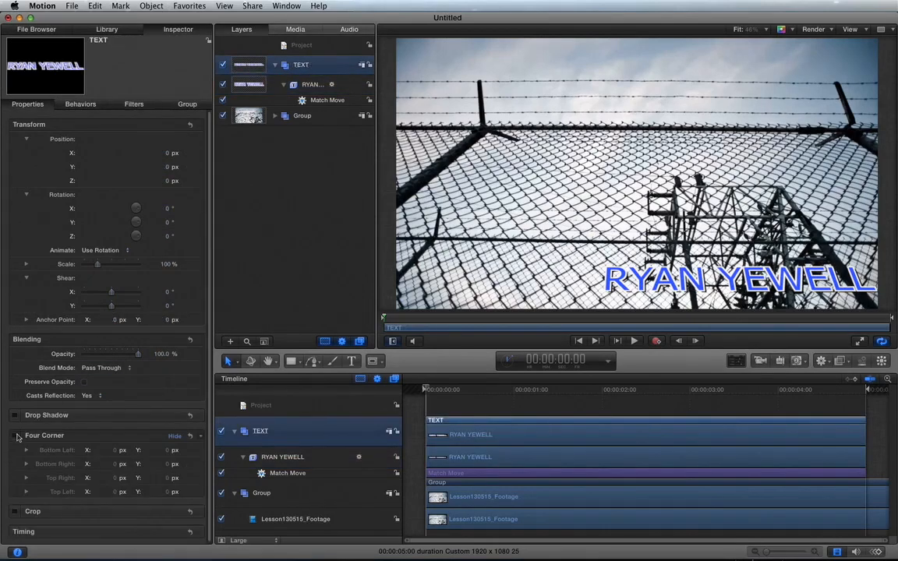
pyautogui.click(14, 436)
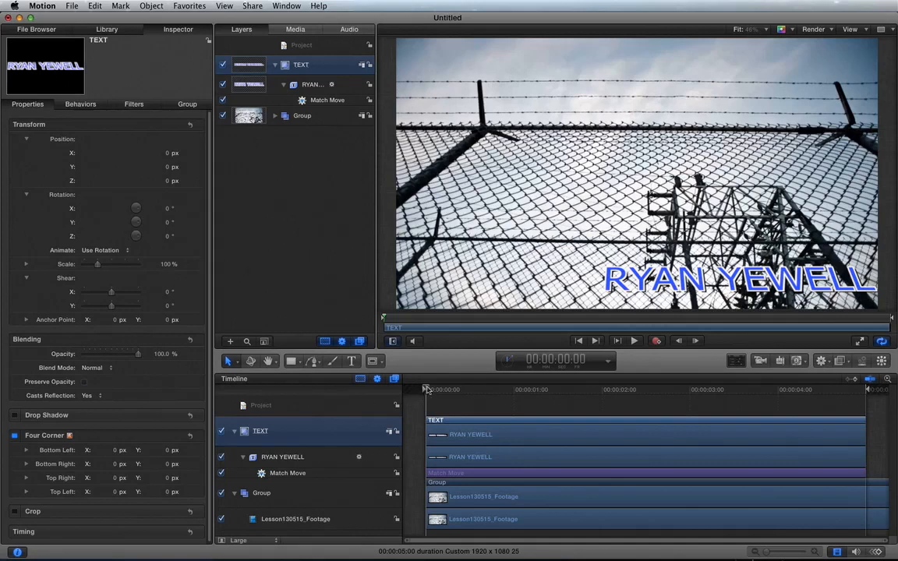
pyautogui.moveTo(427, 389); pyautogui.dragTo(414, 387)
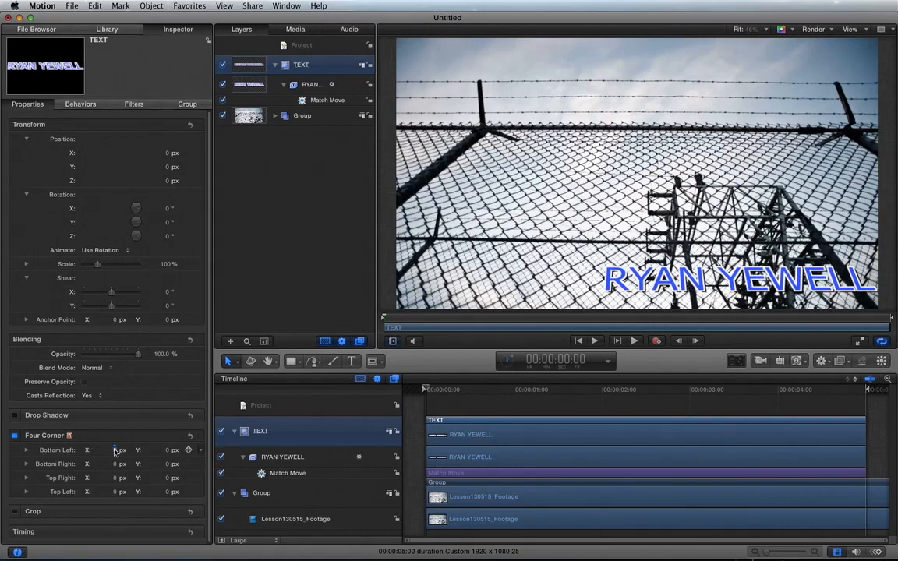
pyautogui.moveTo(114, 450); pyautogui.dragTo(113, 451)
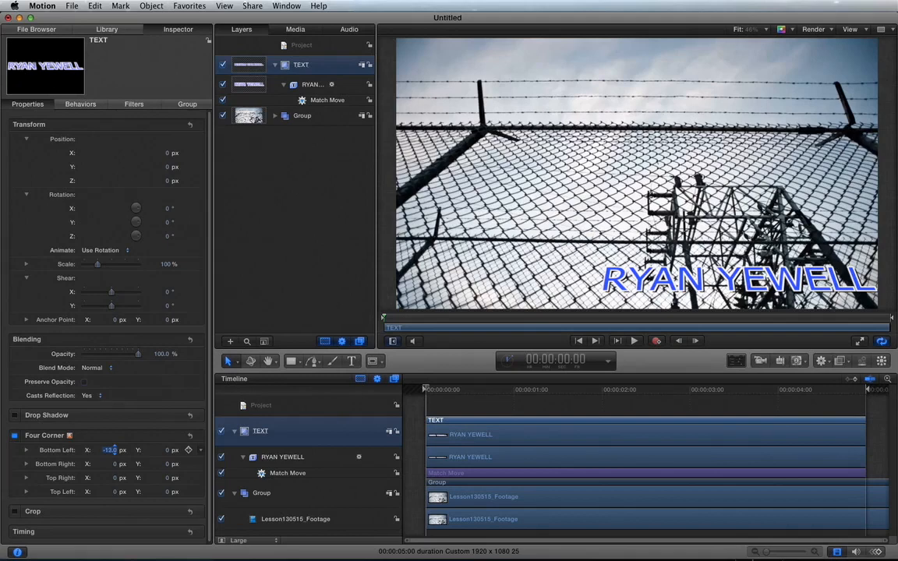
pyautogui.moveTo(115, 450); pyautogui.dragTo(113, 449)
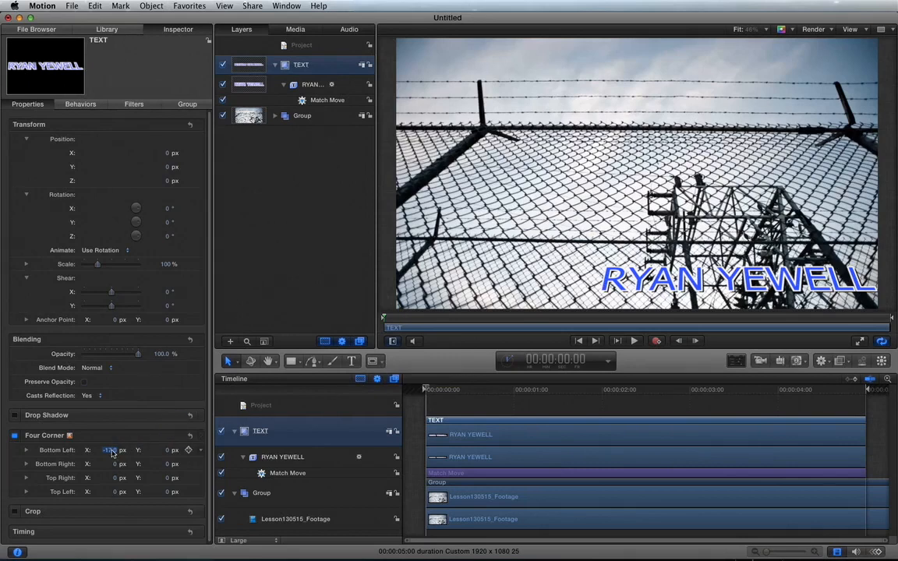
pyautogui.moveTo(112, 452); pyautogui.dragTo(110, 452)
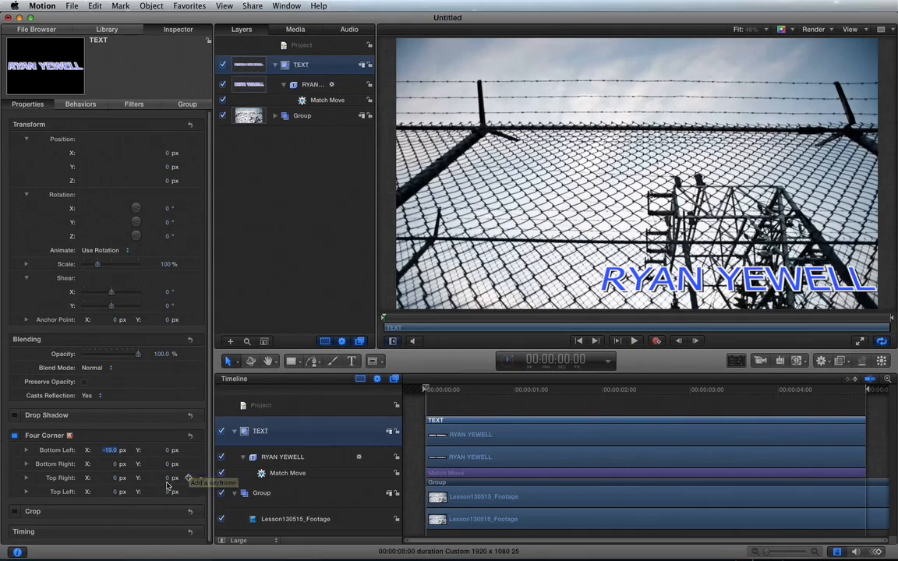
pyautogui.click(118, 481)
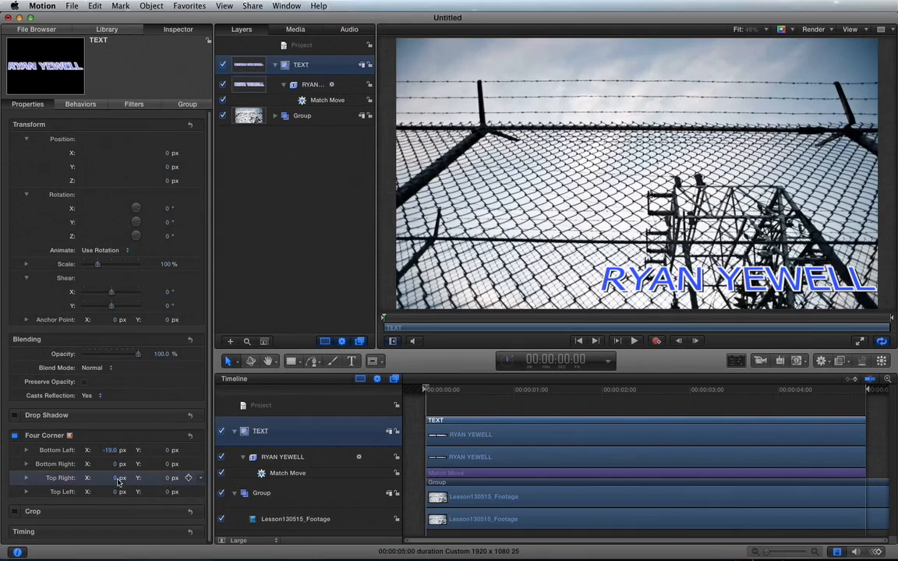
pyautogui.moveTo(117, 479); pyautogui.dragTo(105, 480)
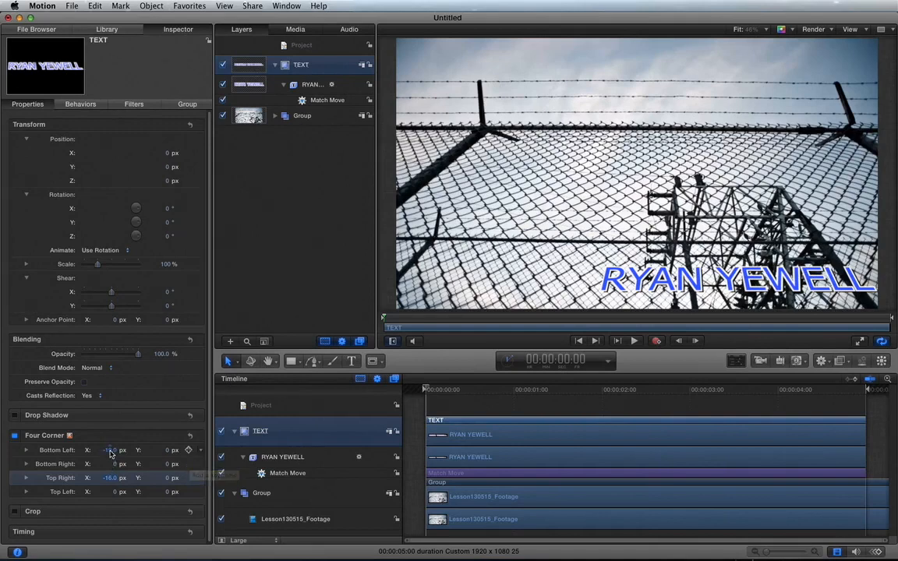
pyautogui.moveTo(110, 453); pyautogui.dragTo(108, 453)
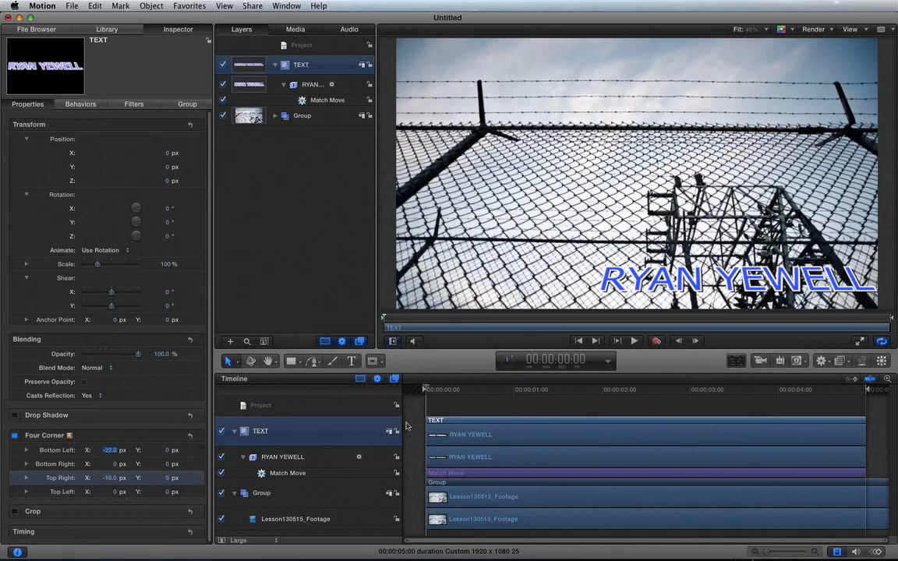
pyautogui.moveTo(439, 389); pyautogui.dragTo(376, 395)
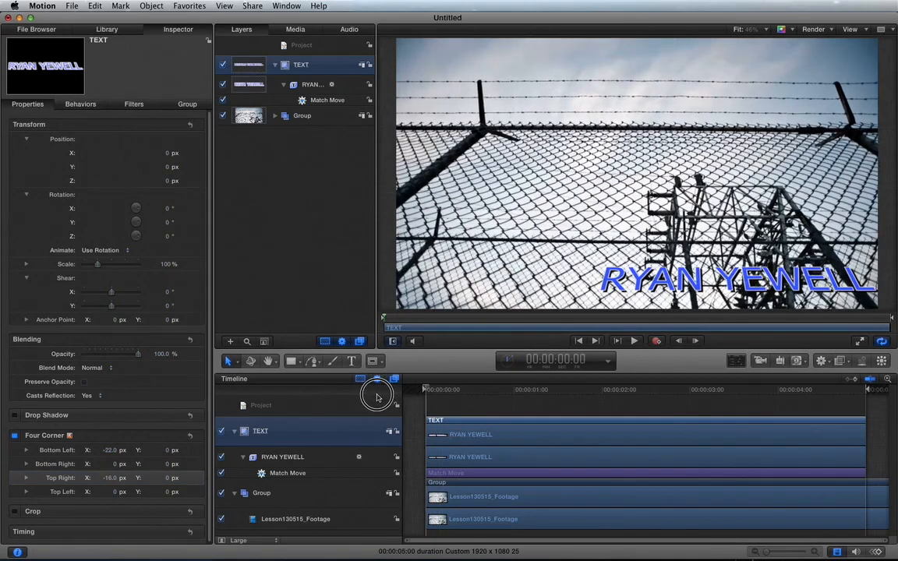
pyautogui.press('space')
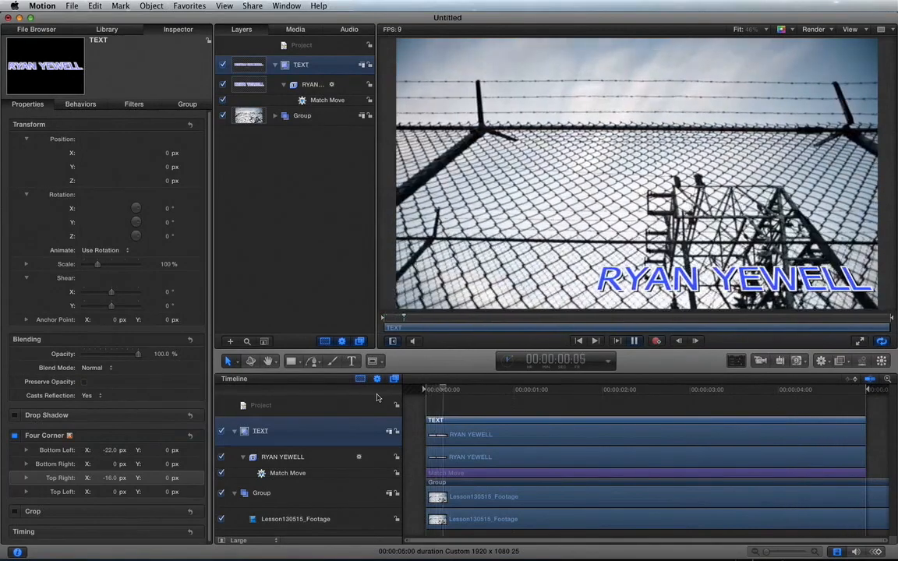
pyautogui.press('space')
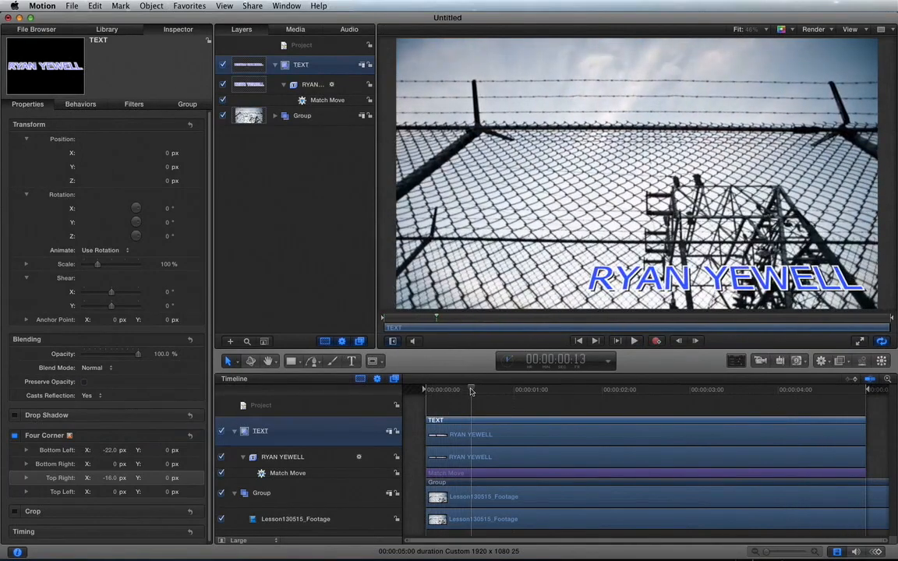
pyautogui.moveTo(471, 390); pyautogui.dragTo(399, 381)
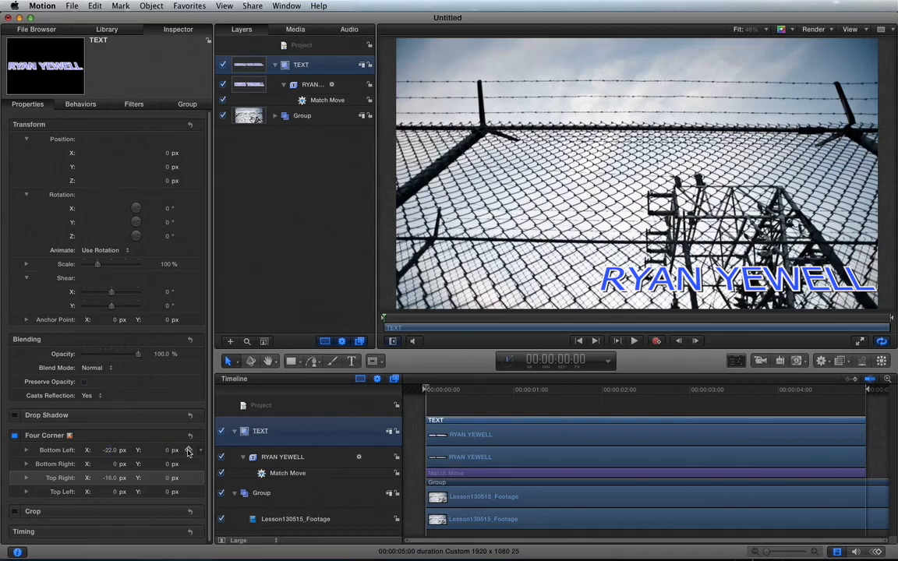
# Keyframe Bottom Left X from -22 to about -38.7 px and Top Right X from -16 to -9.8 px.
pyautogui.click(187, 451)
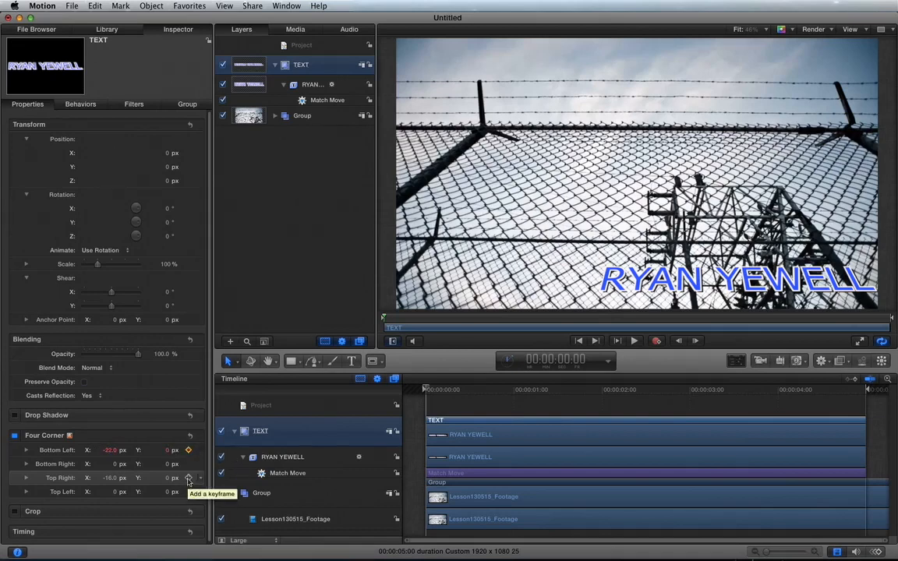
pyautogui.click(189, 479)
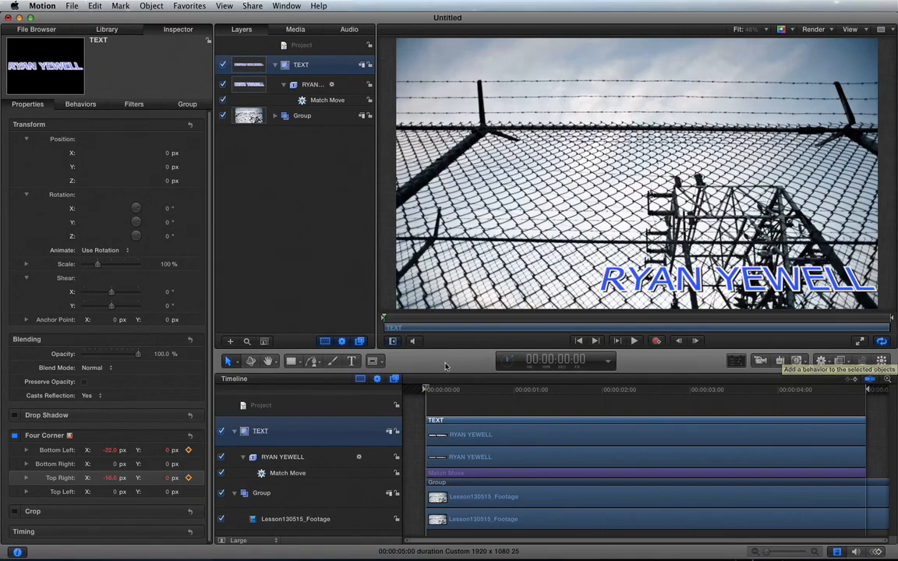
pyautogui.click(860, 390)
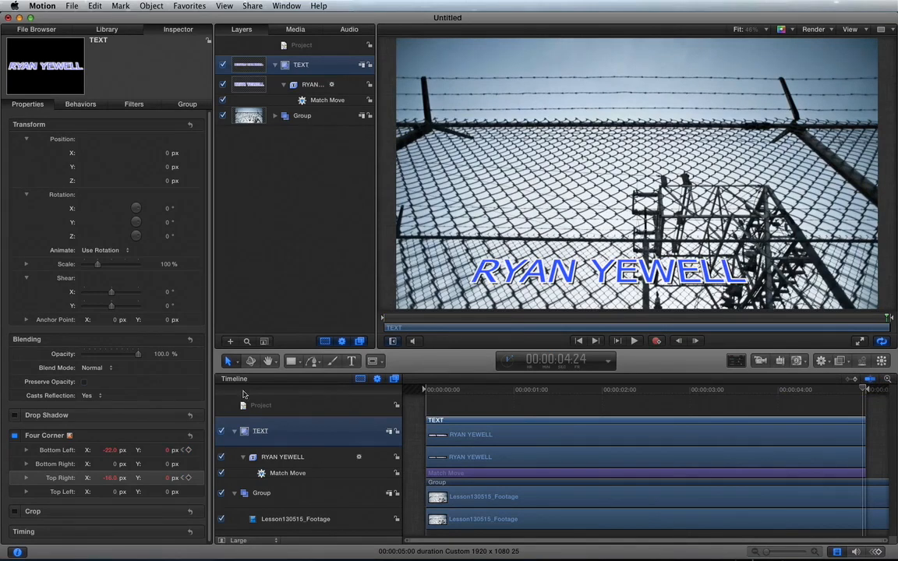
pyautogui.click(111, 451)
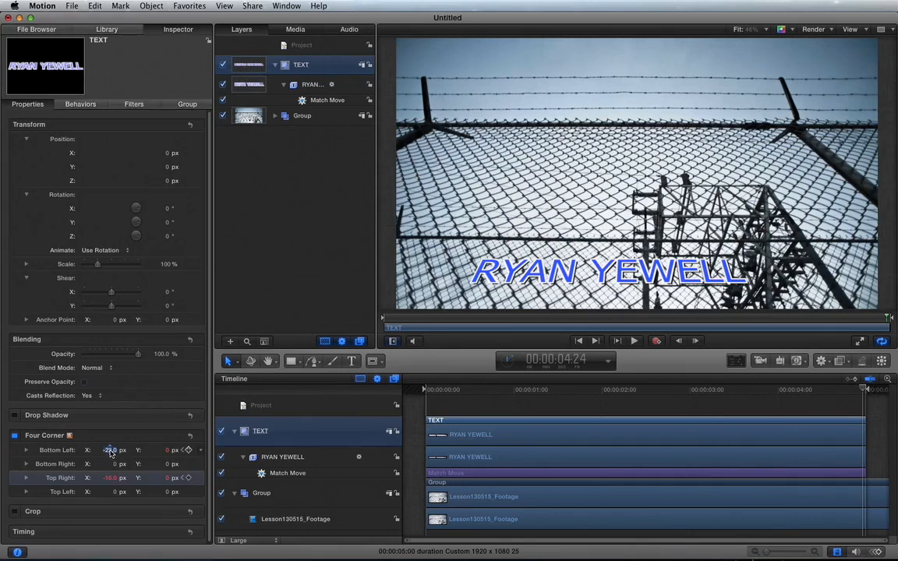
pyautogui.write('-30')
pyautogui.press('Return')
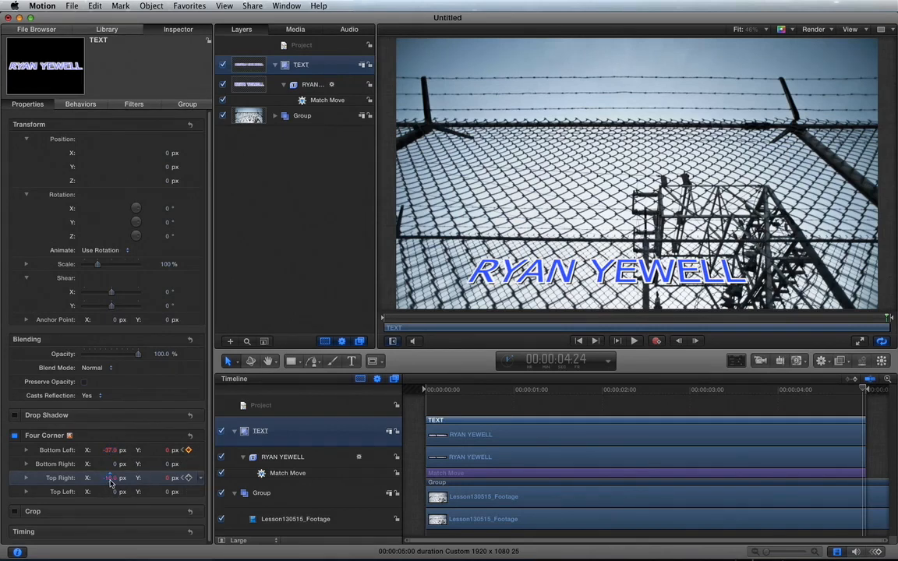
pyautogui.moveTo(110, 481); pyautogui.dragTo(110, 486)
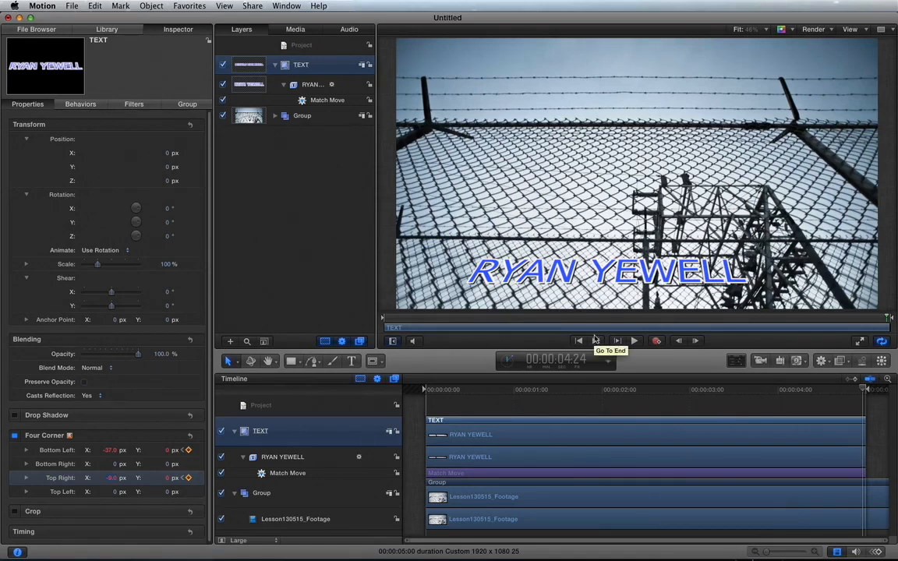
pyautogui.moveTo(430, 392); pyautogui.dragTo(401, 390)
pyautogui.press('space')
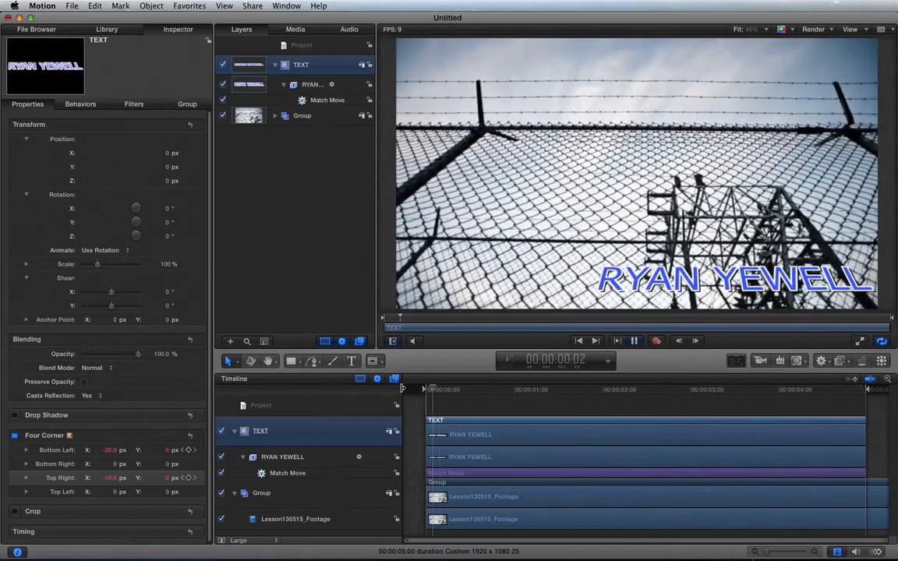
pyautogui.press('space')
pyautogui.moveTo(627, 391); pyautogui.dragTo(855, 395)
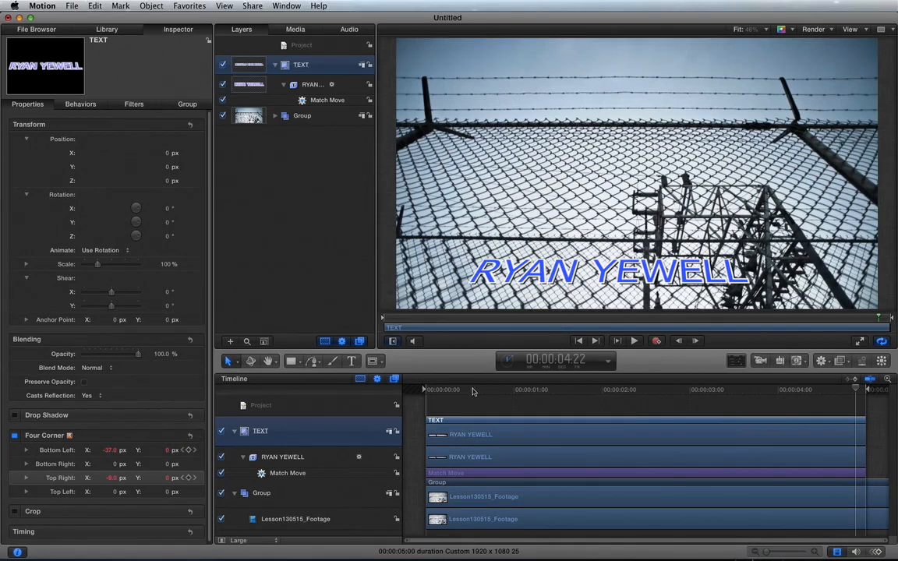
pyautogui.moveTo(473, 393); pyautogui.dragTo(403, 394)
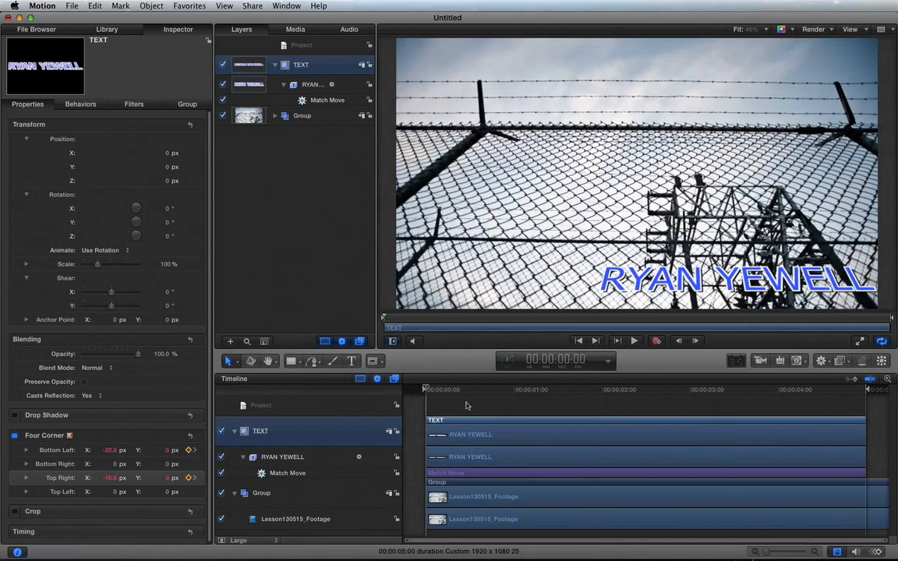
pyautogui.moveTo(506, 395); pyautogui.dragTo(626, 394)
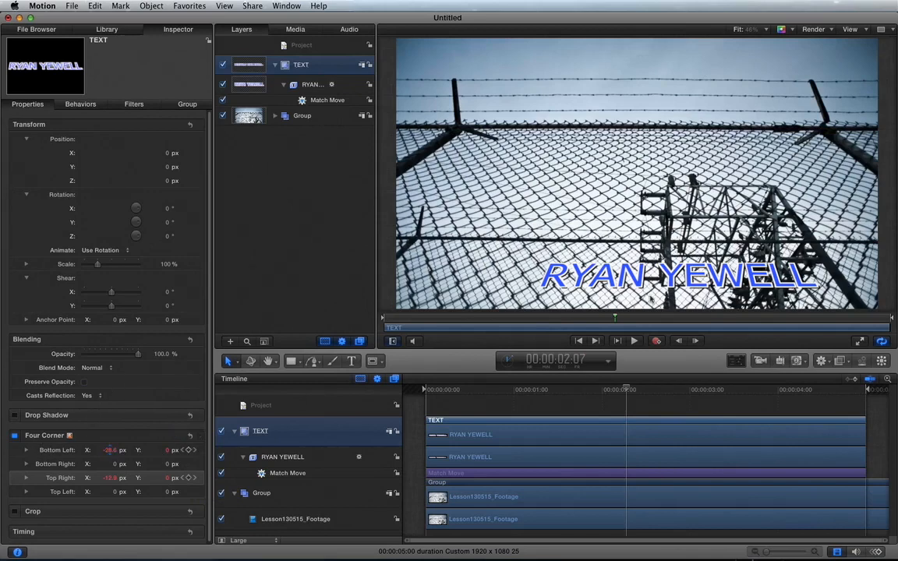
pyautogui.click(450, 389)
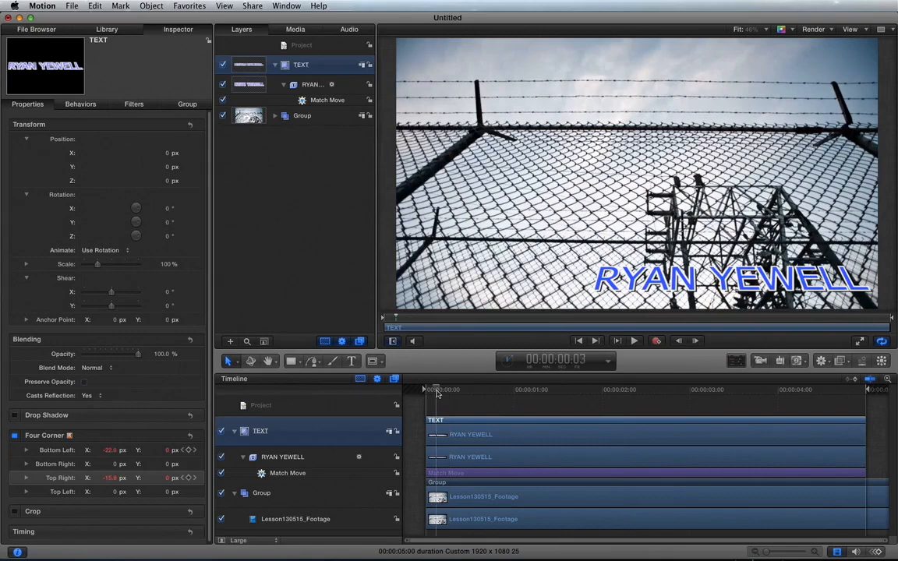
pyautogui.moveTo(436, 391); pyautogui.dragTo(412, 390)
pyautogui.press('space')
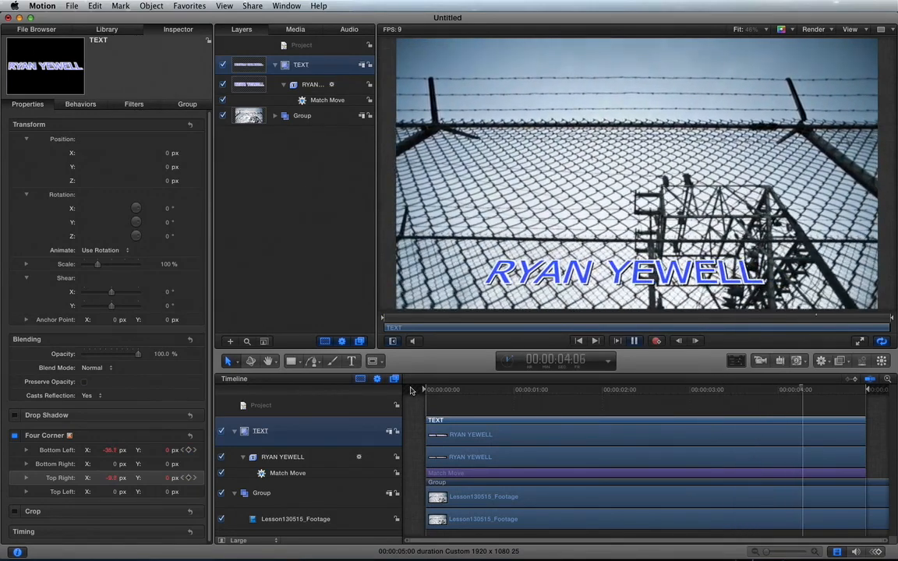
pyautogui.press('space')
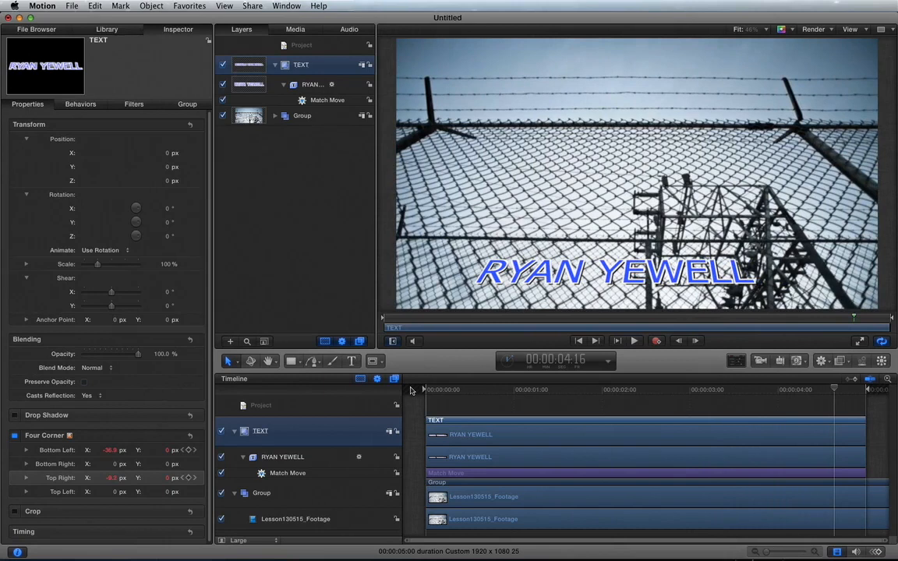